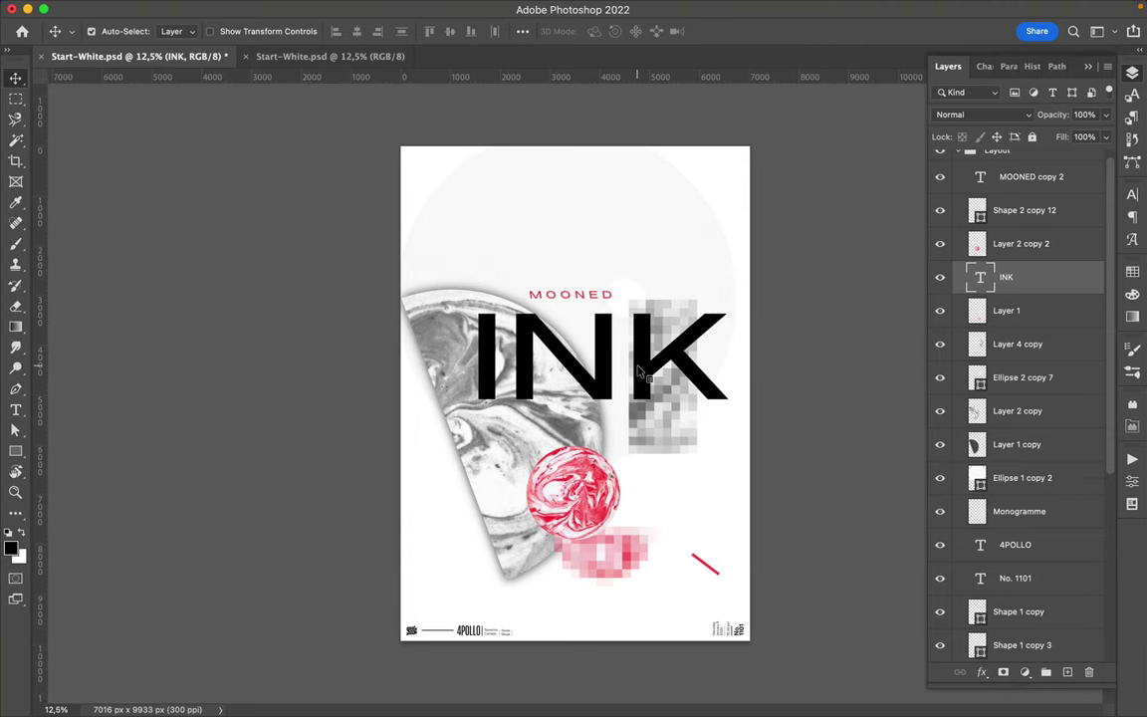
# Set the INK text to Expanded-Medium Italic.
pyautogui.click(1132, 249)
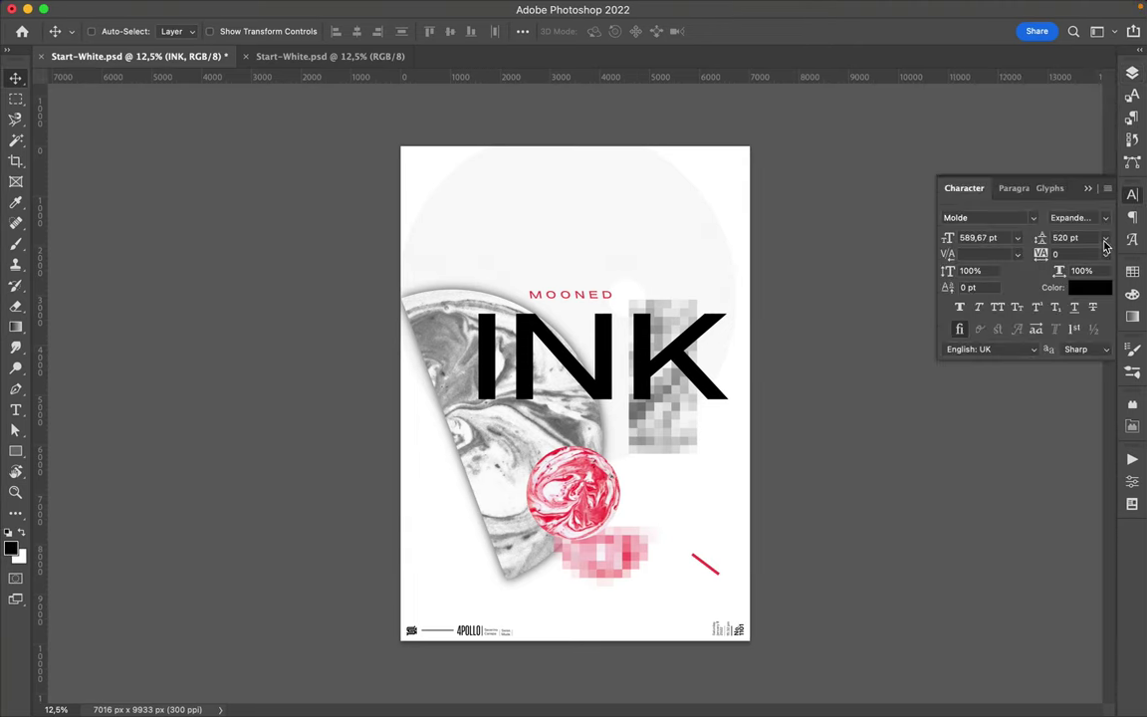
pyautogui.click(1108, 226)
pyautogui.click(1105, 222)
# Give the small red MOONED copy 2 INK's 589.67 pt font size.
pyautogui.keyDown('ctrl'); pyautogui.click(607, 311); pyautogui.keyUp('ctrl')
pyautogui.keyDown('ctrl'); pyautogui.click(604, 304); pyautogui.keyUp('ctrl')
pyautogui.click(602, 339)
pyautogui.click(969, 239)
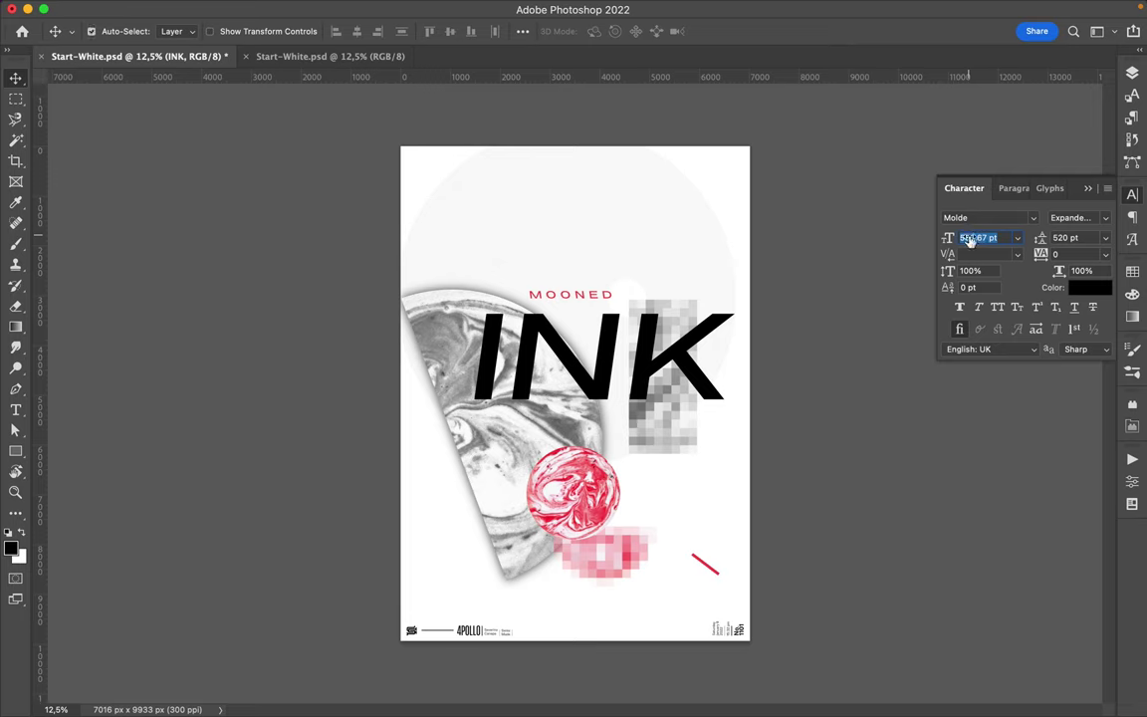
pyautogui.keyDown('ctrl'); pyautogui.click(569, 297); pyautogui.keyUp('ctrl')
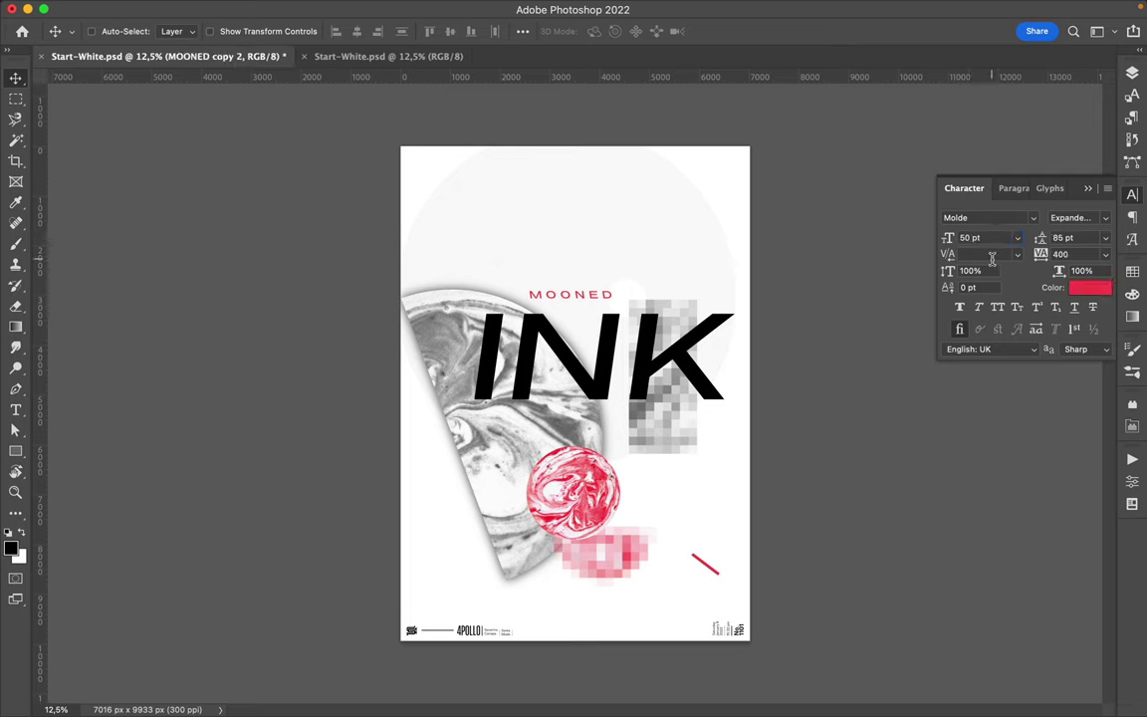
pyautogui.write('589,67 pt')
pyautogui.press('Return')
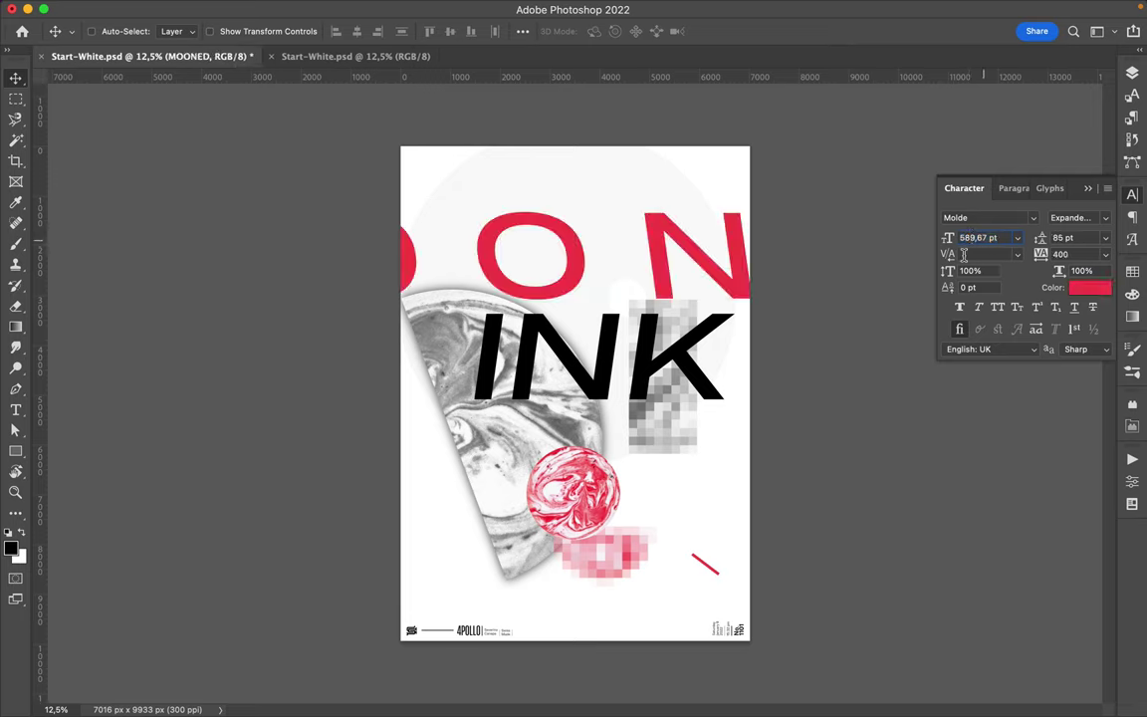
# Set MOONED's tracking to 200 and move it across the poster's top.
pyautogui.click(1062, 254)
pyautogui.write('200')
pyautogui.press('Return')
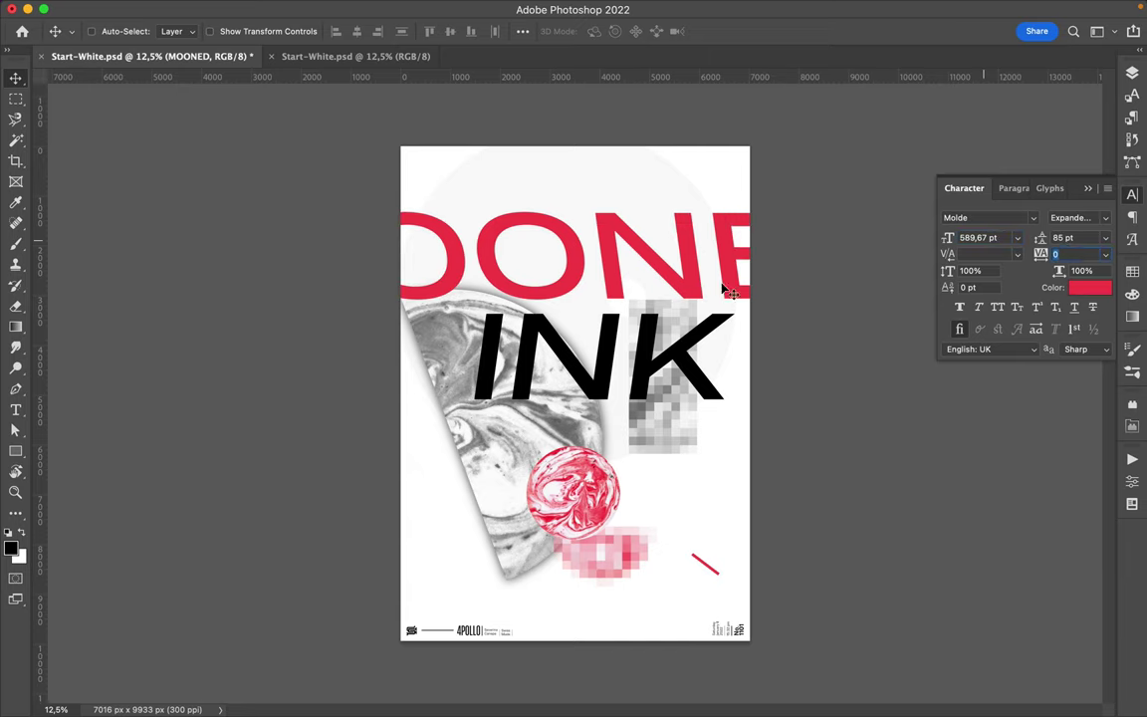
pyautogui.moveTo(724, 286); pyautogui.dragTo(743, 236)
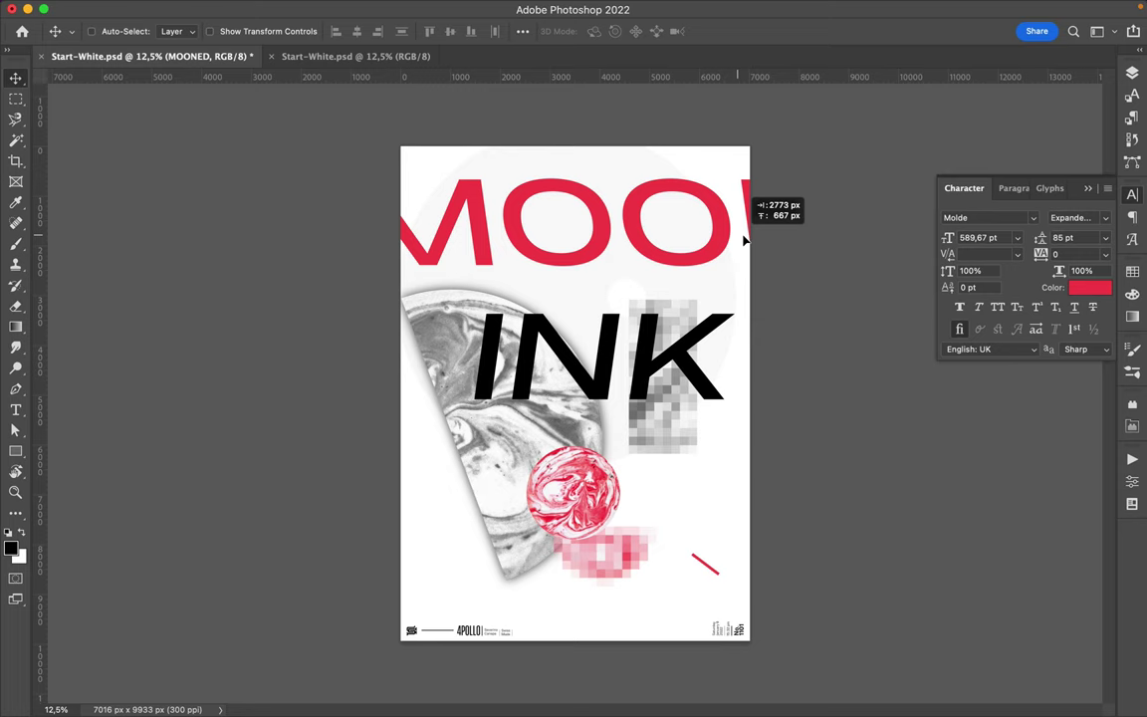
pyautogui.moveTo(743, 239); pyautogui.dragTo(800, 250)
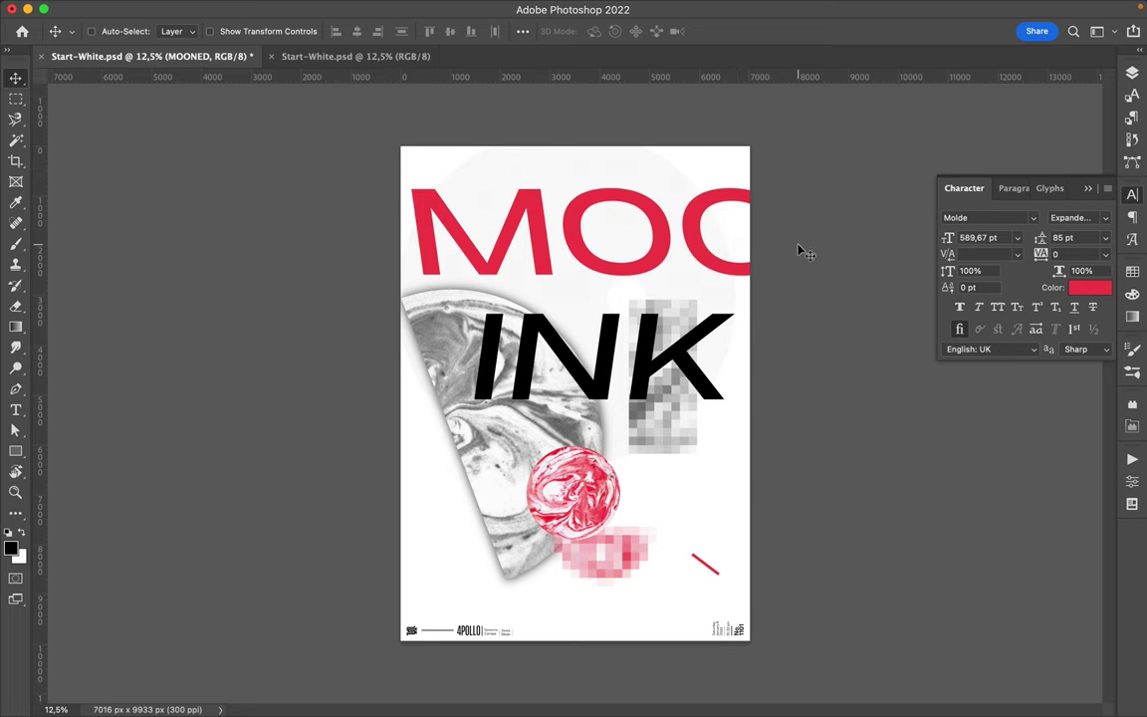
pyautogui.keyDown('ctrl'); pyautogui.keyDown('shift'); pyautogui.click(619, 311); pyautogui.keyUp('shift'); pyautogui.keyUp('ctrl')
# Scale MOONED and INK to fit the poster width, with INK centred beneath.
pyautogui.hotkey('ctrl', 't')
pyautogui.moveTo(778, 409)
pyautogui.mouseDown()
pyautogui.moveTo(775, 300)
pyautogui.moveTo(622, 300)
pyautogui.mouseUp()
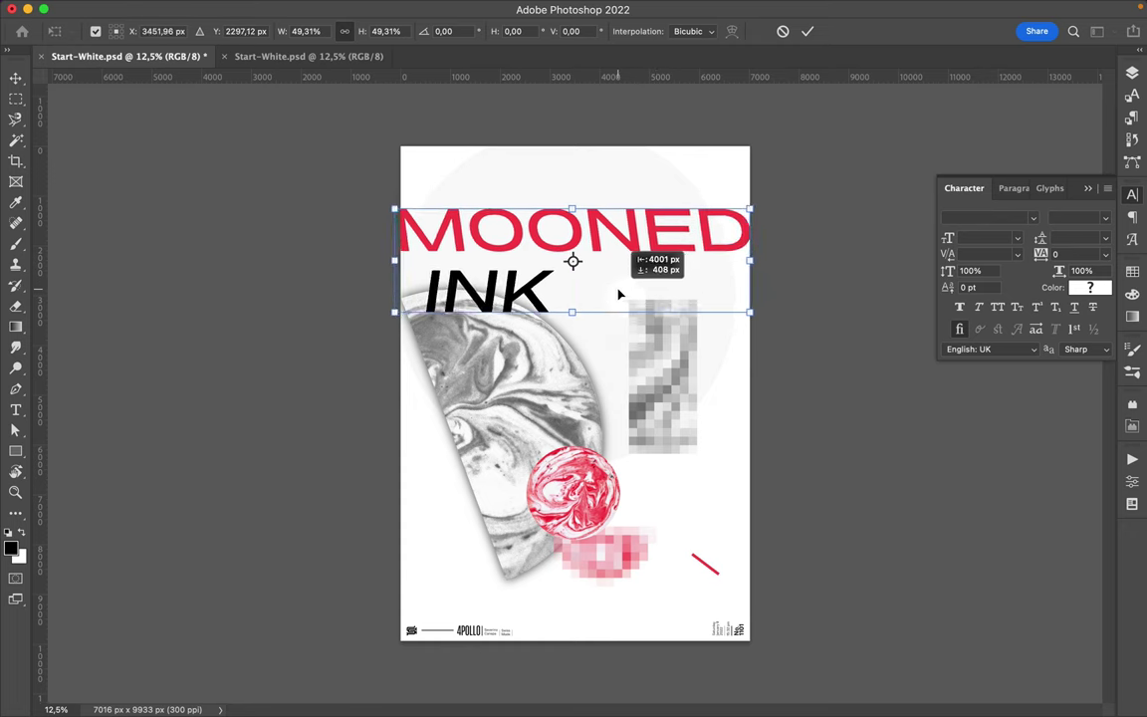
pyautogui.moveTo(397, 266); pyautogui.dragTo(384, 266)
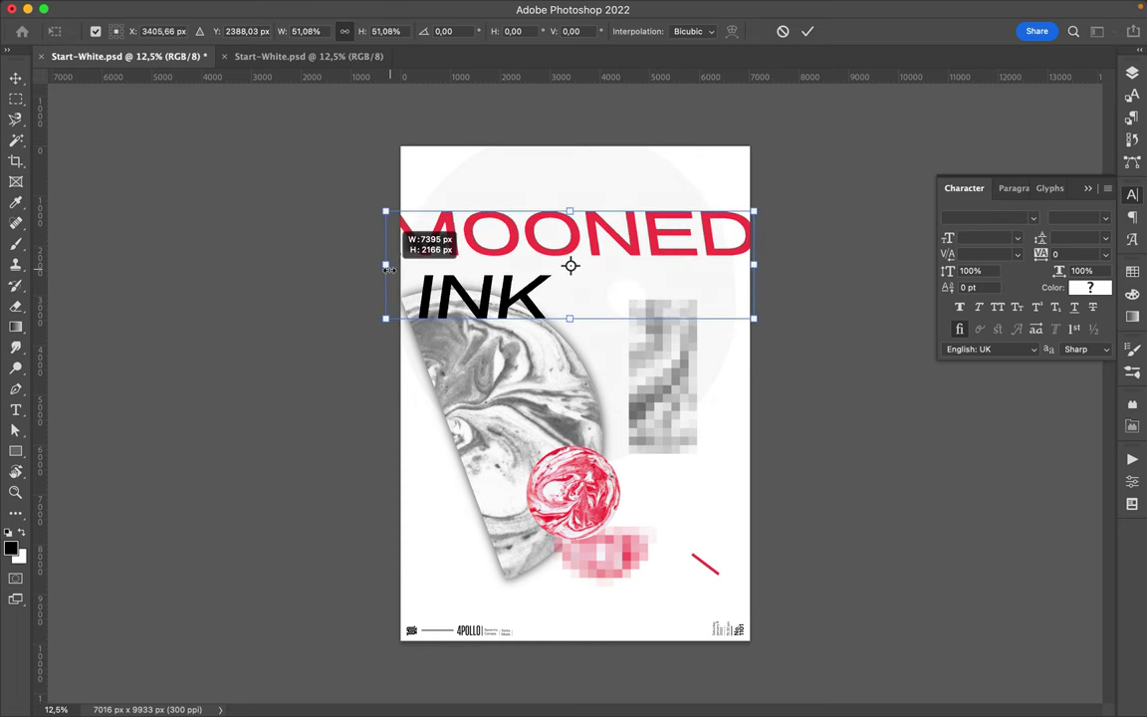
pyautogui.moveTo(754, 261); pyautogui.dragTo(766, 260)
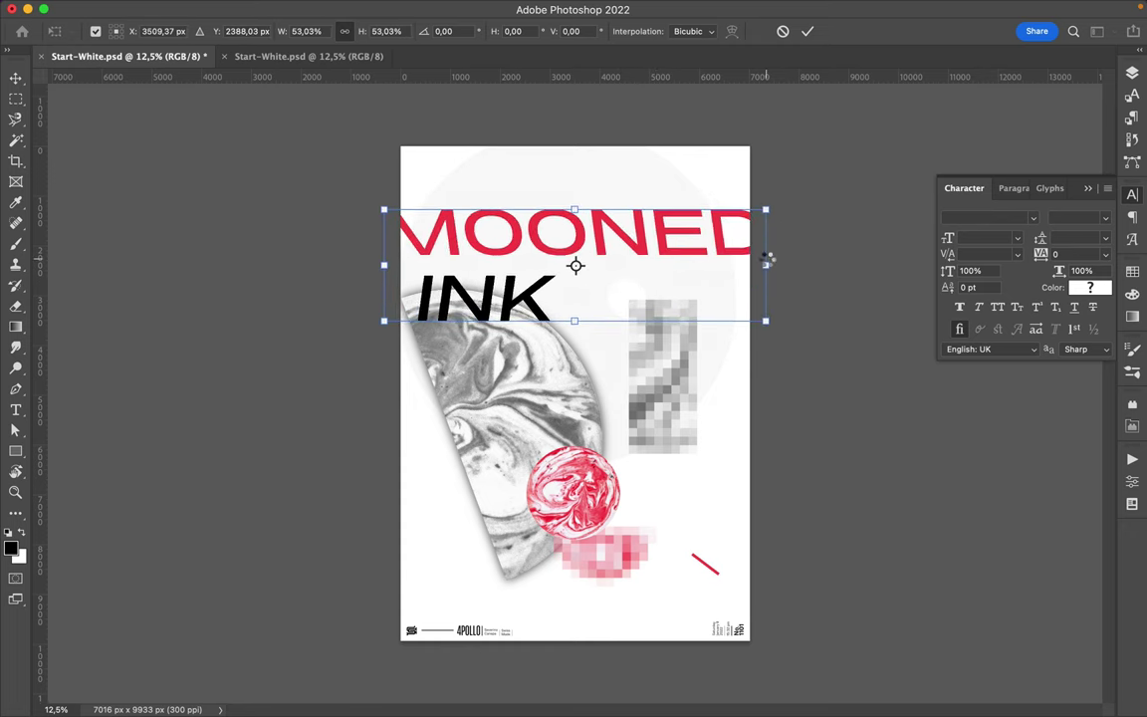
pyautogui.press('Return')
pyautogui.moveTo(519, 299); pyautogui.dragTo(629, 287)
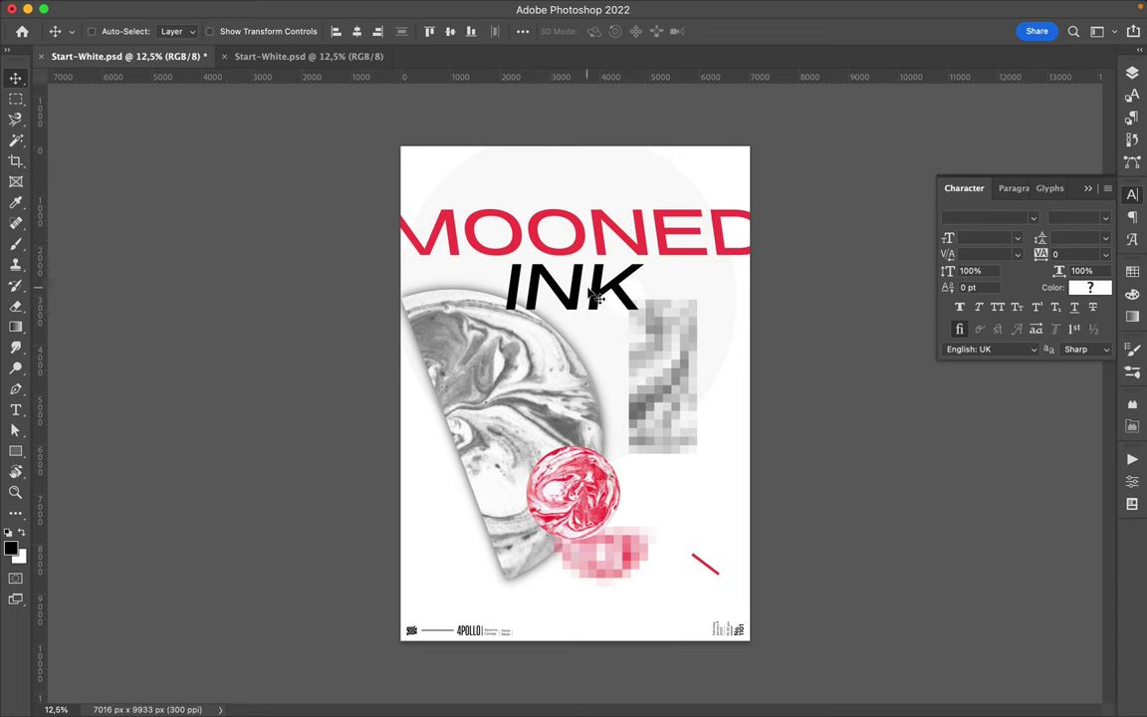
# Duplicate MOONED below INK and retype the copy as '#19'.
pyautogui.moveTo(527, 221); pyautogui.dragTo(594, 348)
pyautogui.doubleClick(595, 347)
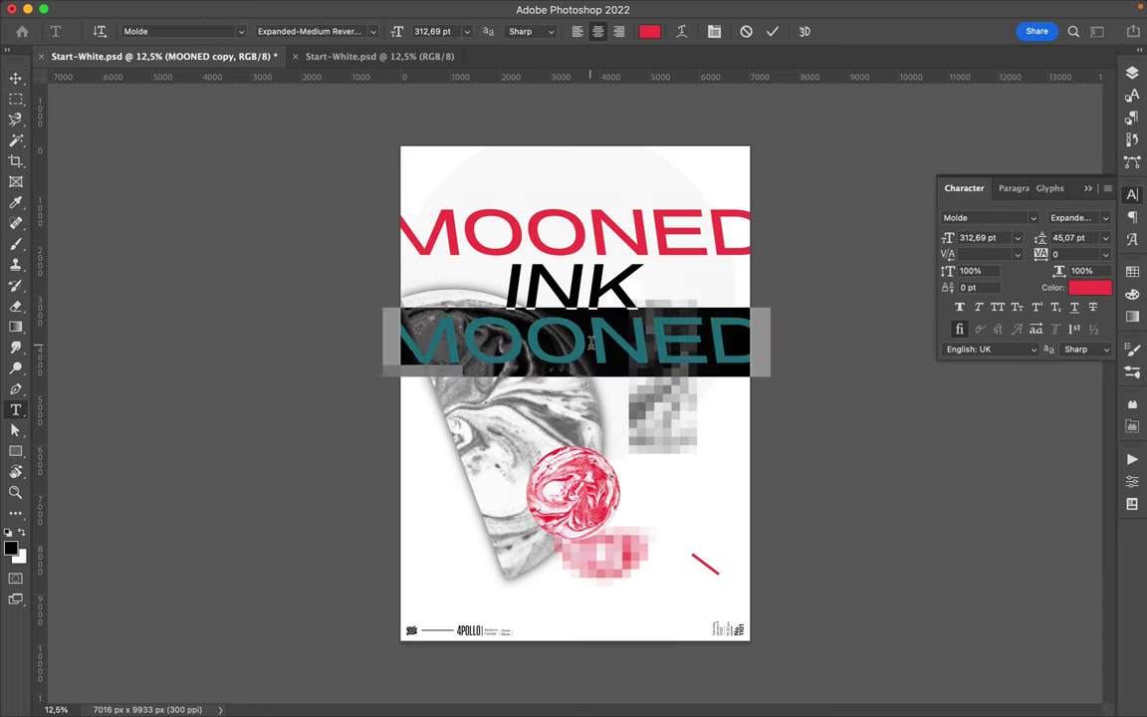
pyautogui.write('#19')
pyautogui.hotkey('ctrl', 'Return')
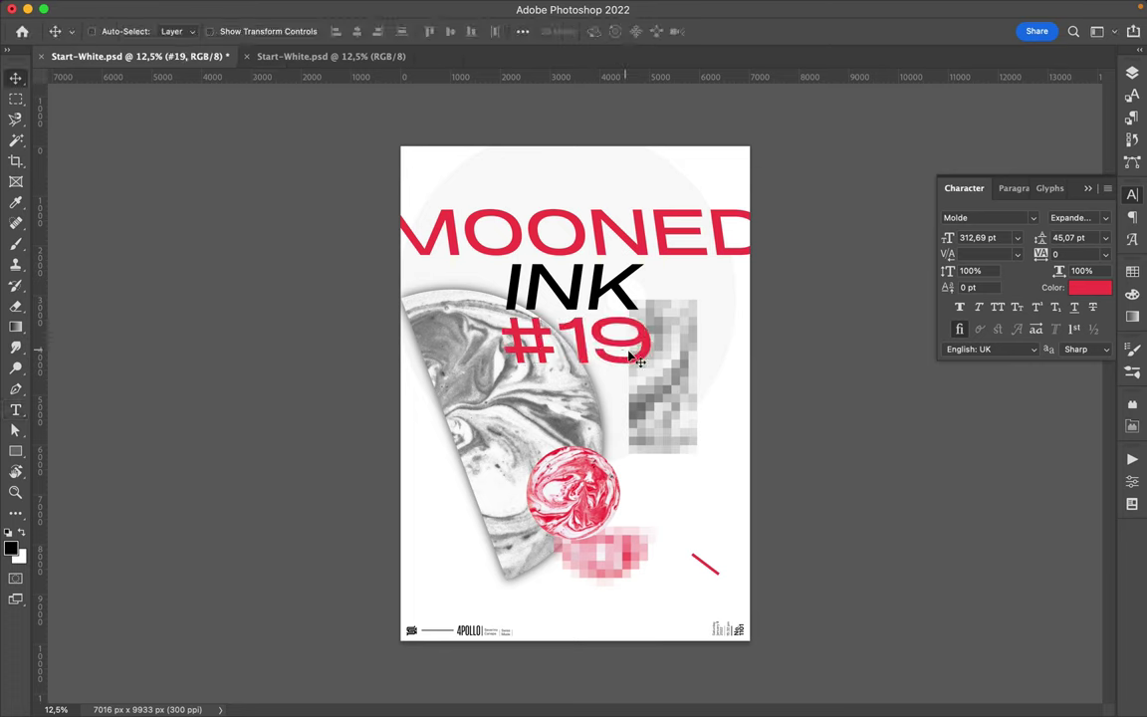
# Move both marbled half-moon layers above INK in the layer stack.
pyautogui.click(543, 411)
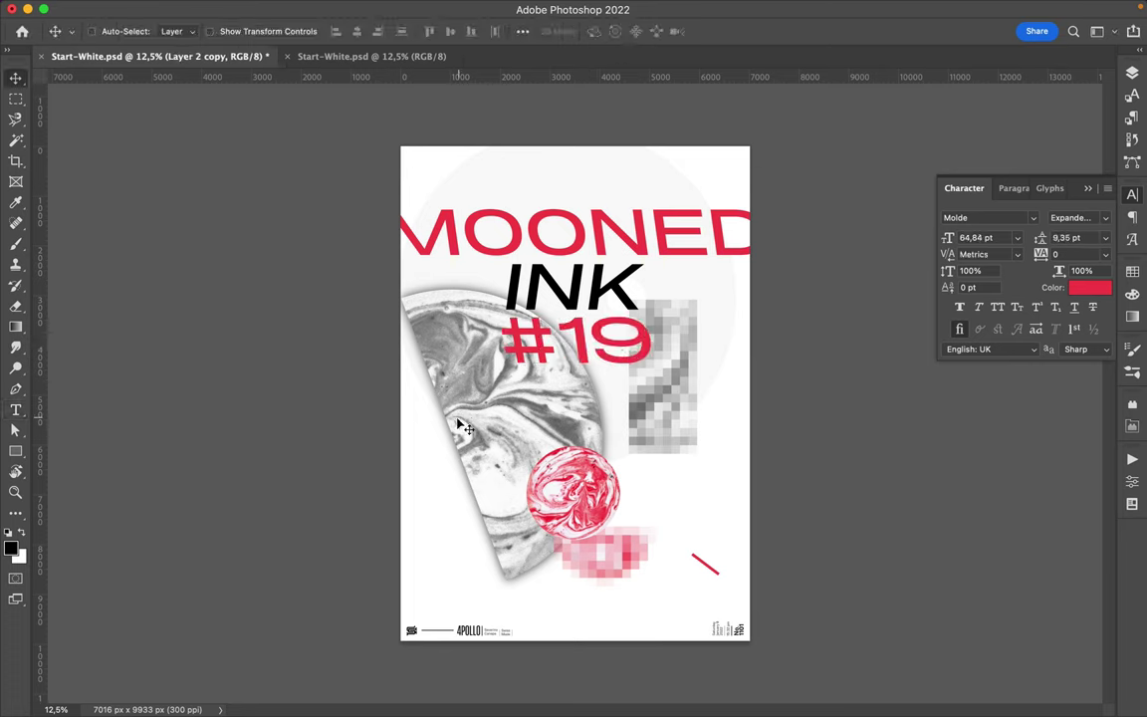
pyautogui.click(1134, 71)
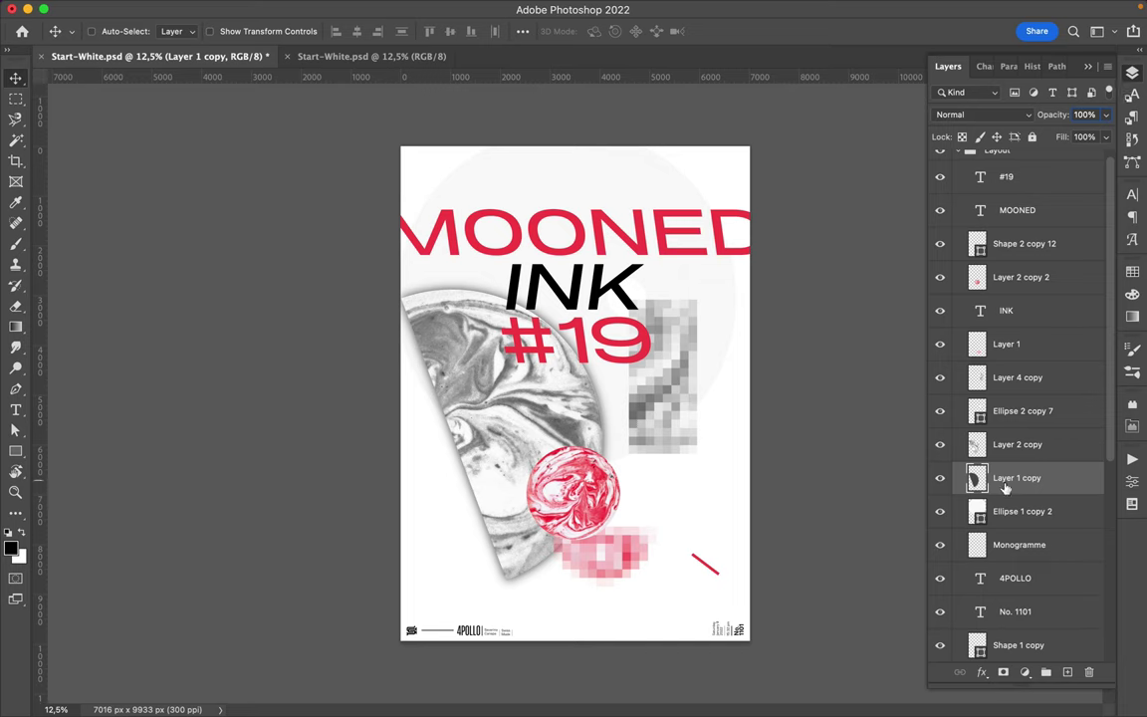
pyautogui.keyDown('shift'); pyautogui.click(1006, 452); pyautogui.keyUp('shift')
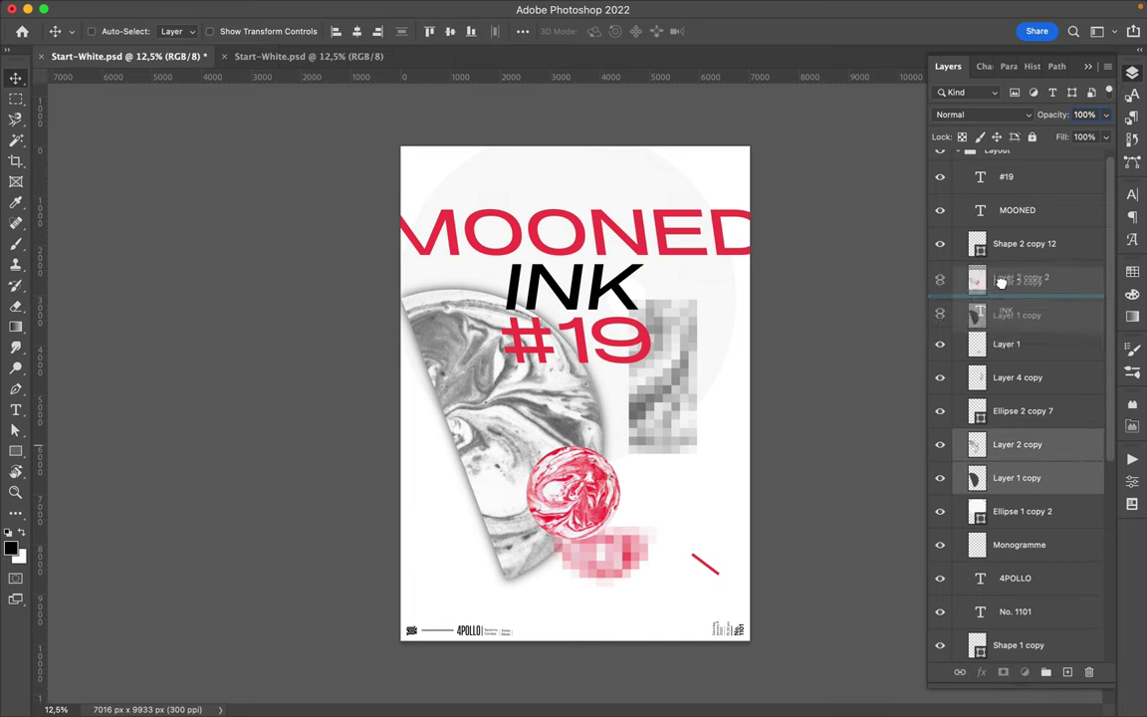
pyautogui.moveTo(1005, 451); pyautogui.dragTo(1005, 304)
# Shift the marble layers slightly up and left, then put INK back above them.
pyautogui.moveTo(538, 453); pyautogui.dragTo(515, 579)
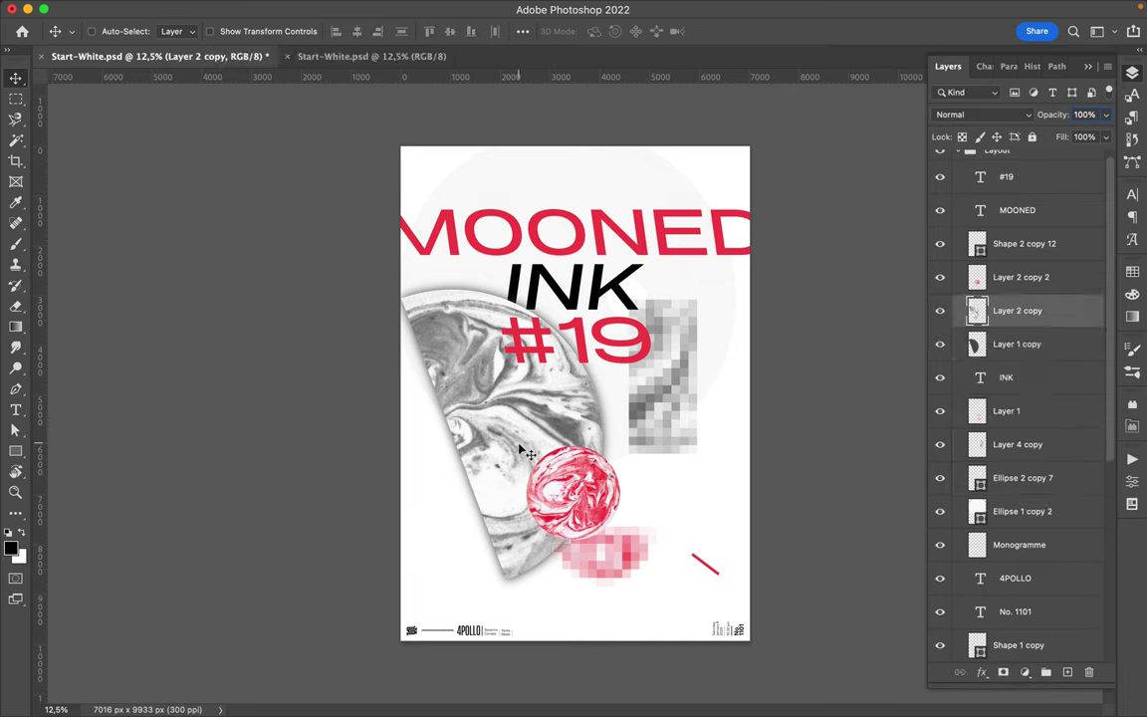
pyautogui.keyDown('shift'); pyautogui.keyDown('super'); pyautogui.click(498, 571); pyautogui.keyUp('super'); pyautogui.keyUp('shift')
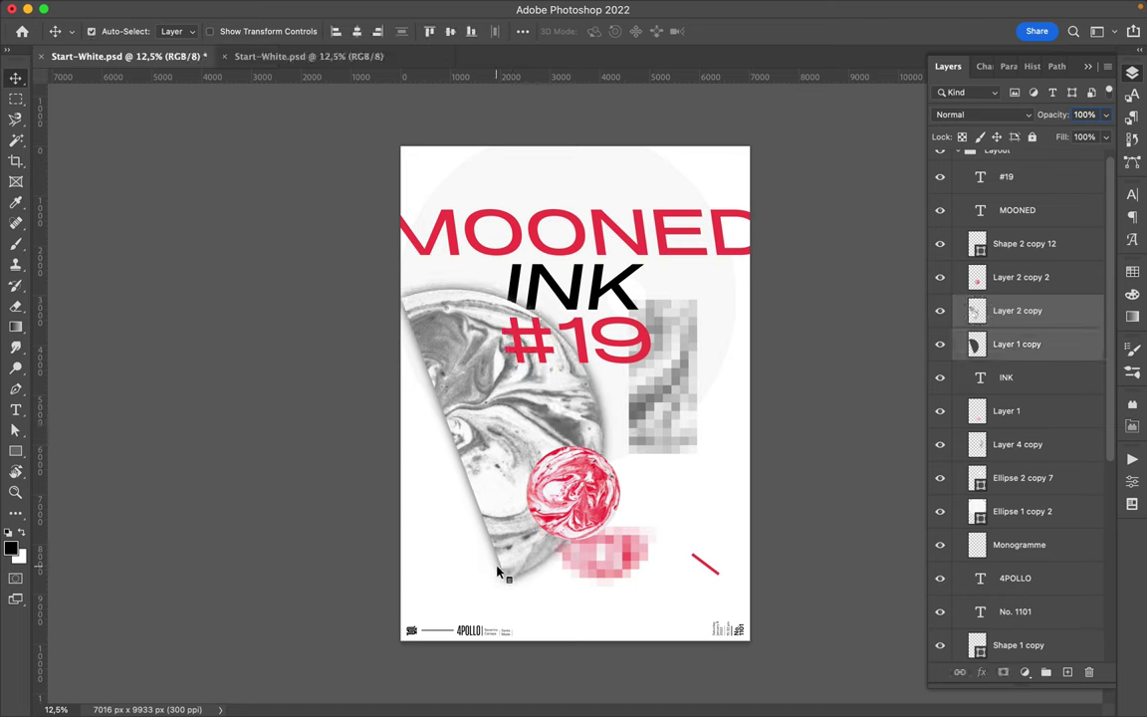
pyautogui.moveTo(520, 547); pyautogui.dragTo(510, 530)
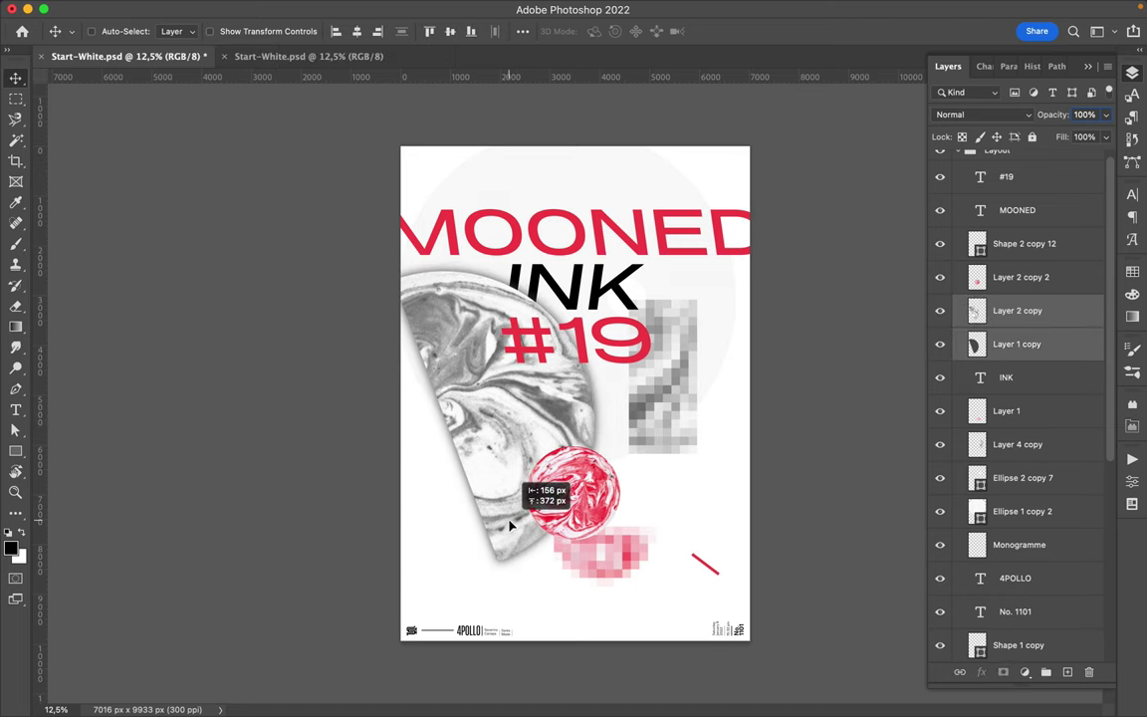
pyautogui.click(1035, 390)
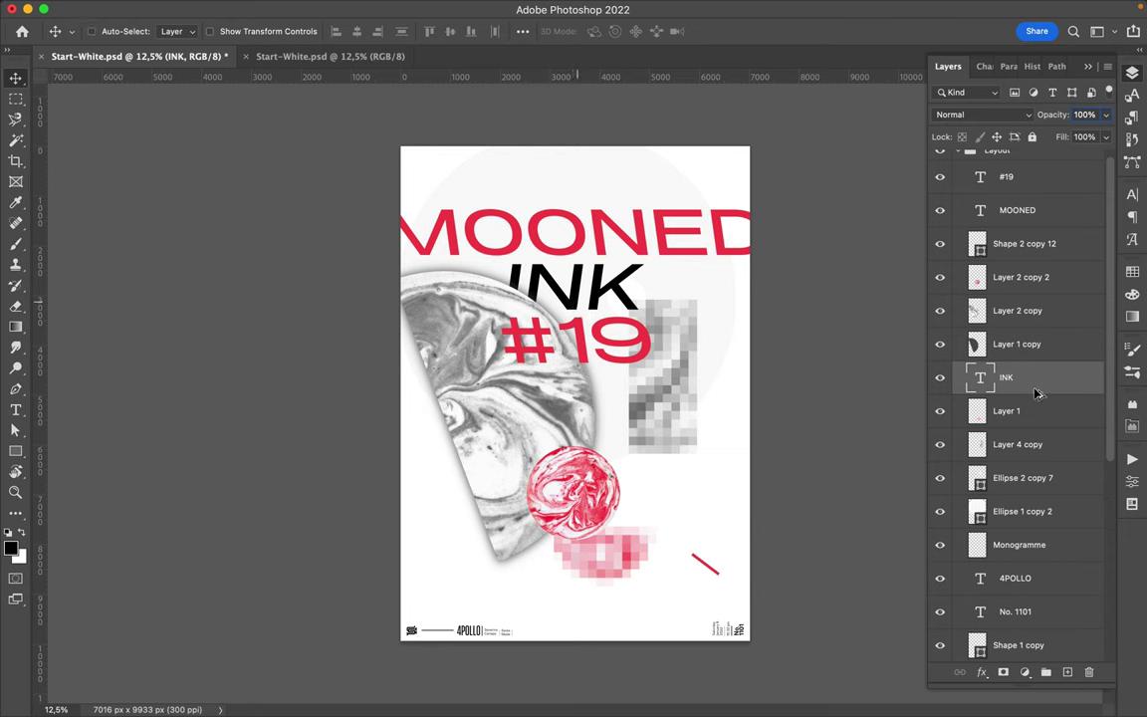
pyautogui.moveTo(1031, 367); pyautogui.dragTo(1023, 305)
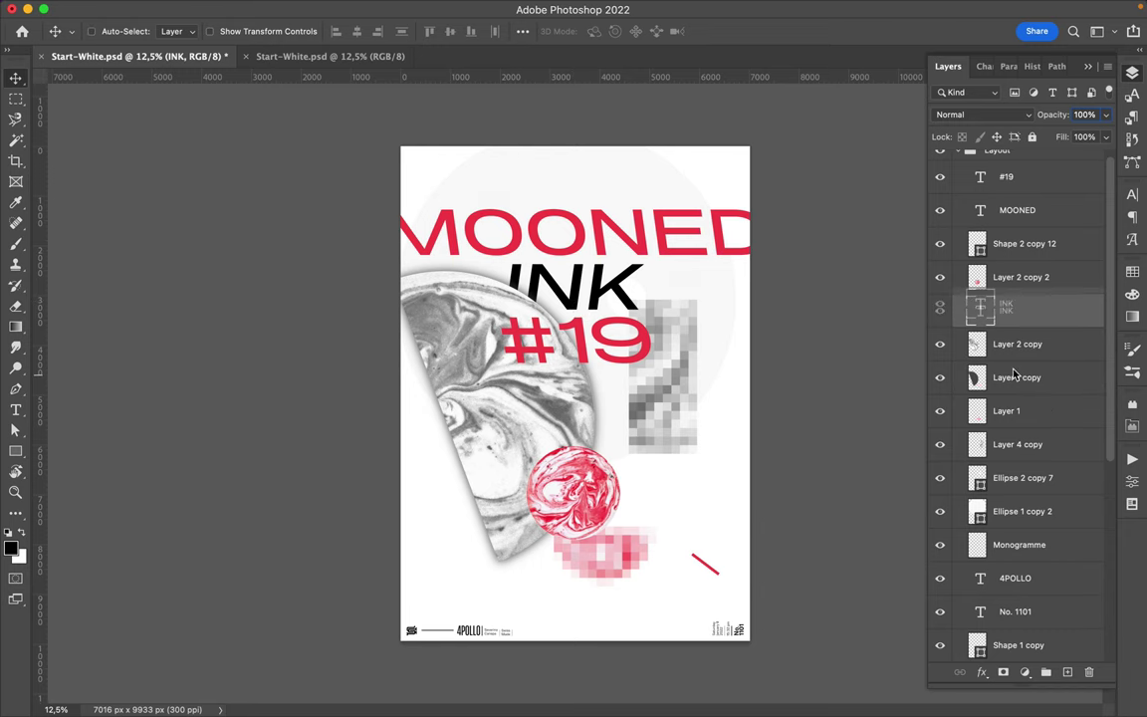
# Load the marbled half-moon's outline as a selection and select the INK layer.
pyautogui.click(1015, 344)
pyautogui.keyDown('super'); pyautogui.click(977, 346); pyautogui.keyUp('super')
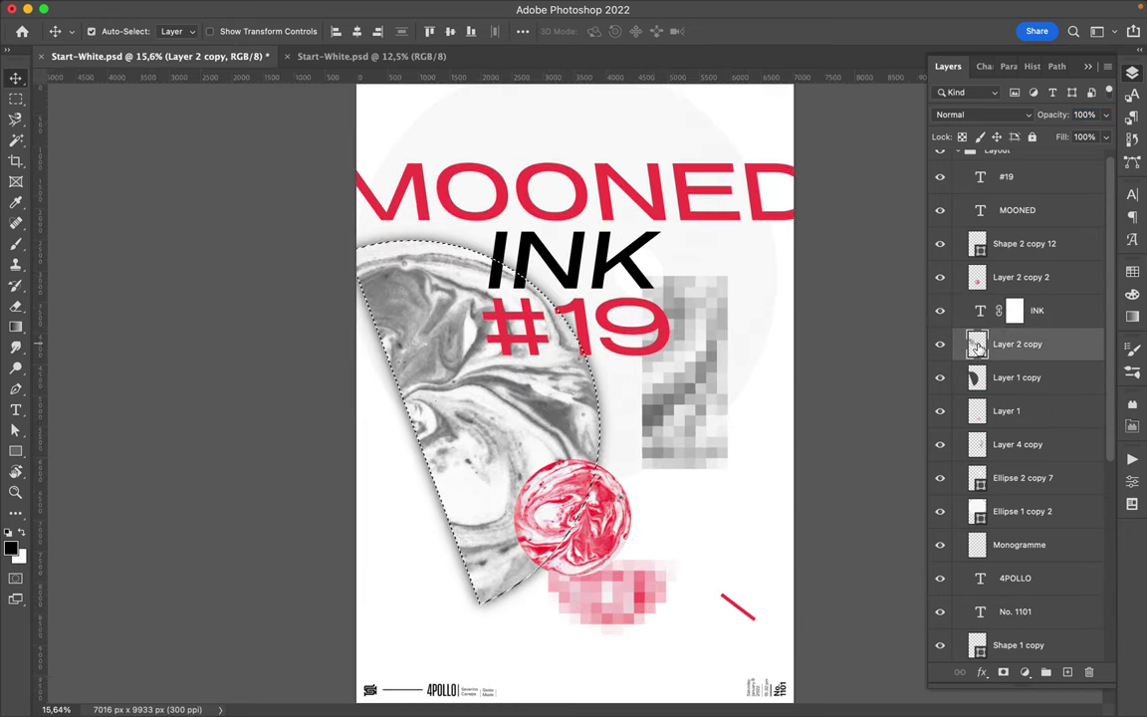
pyautogui.press('e')
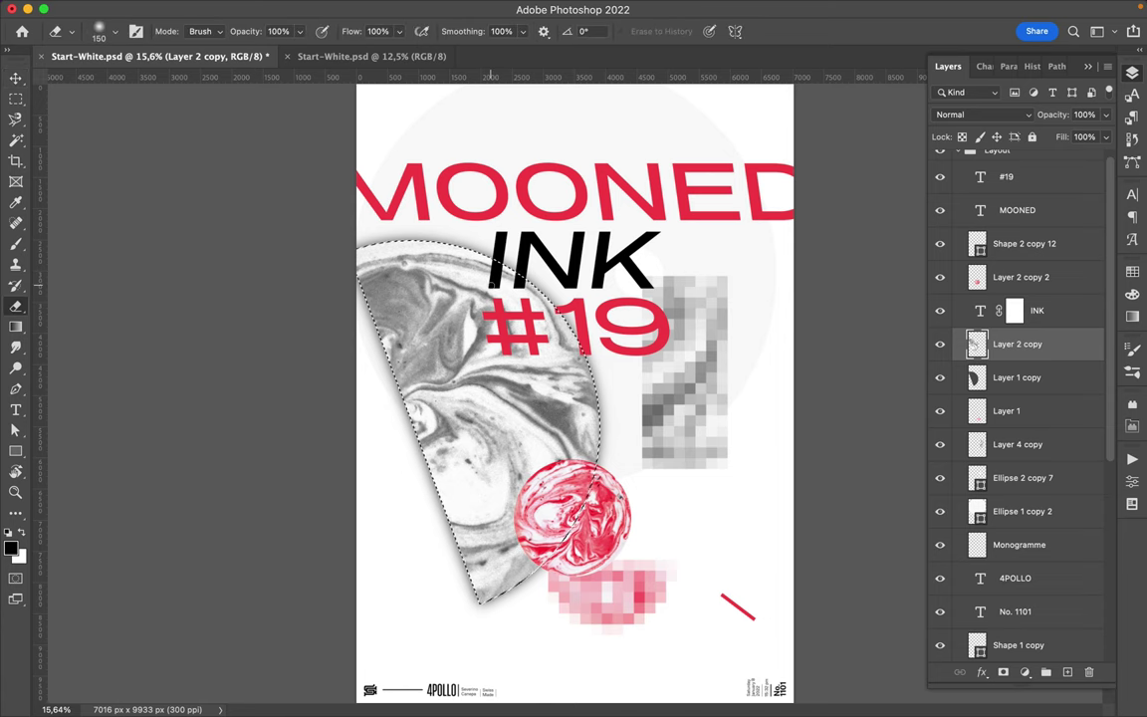
pyautogui.rightClick(503, 239)
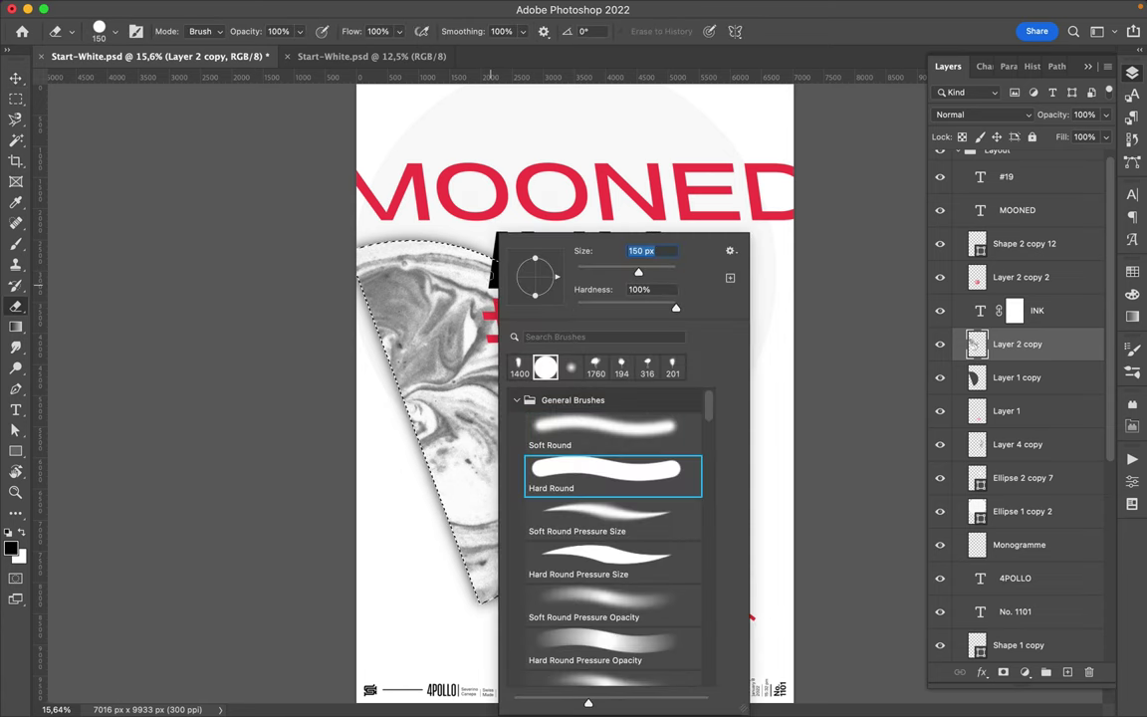
pyautogui.press('Escape')
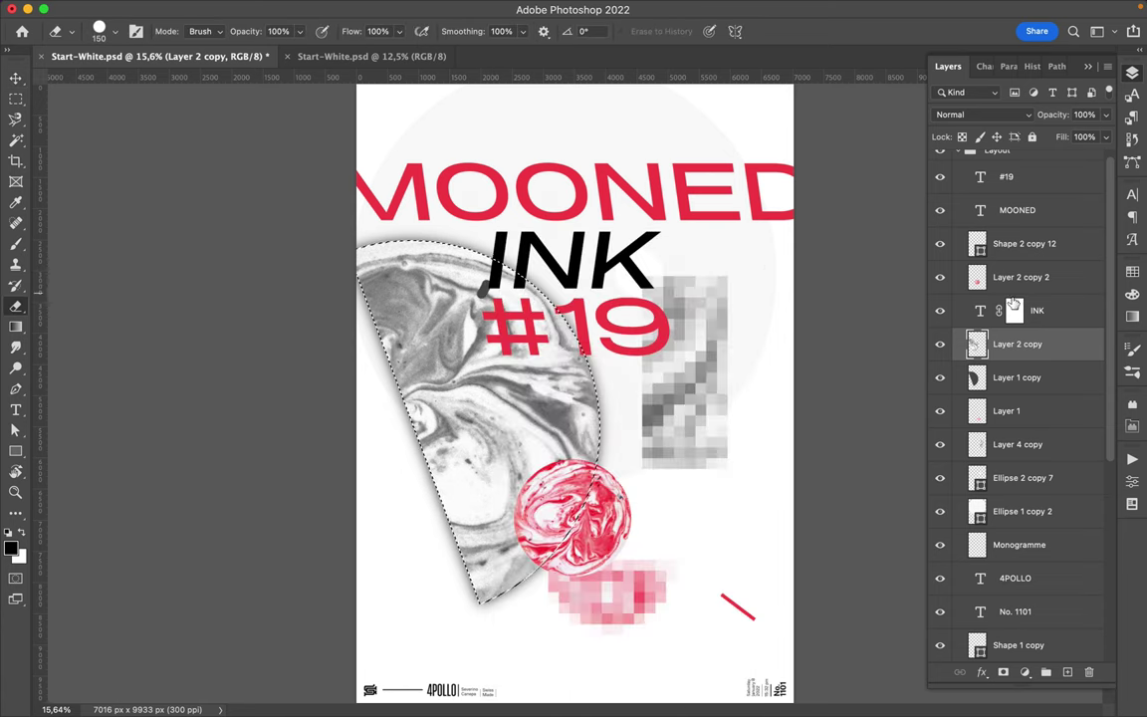
pyautogui.click(1014, 311)
pyautogui.click(980, 311)
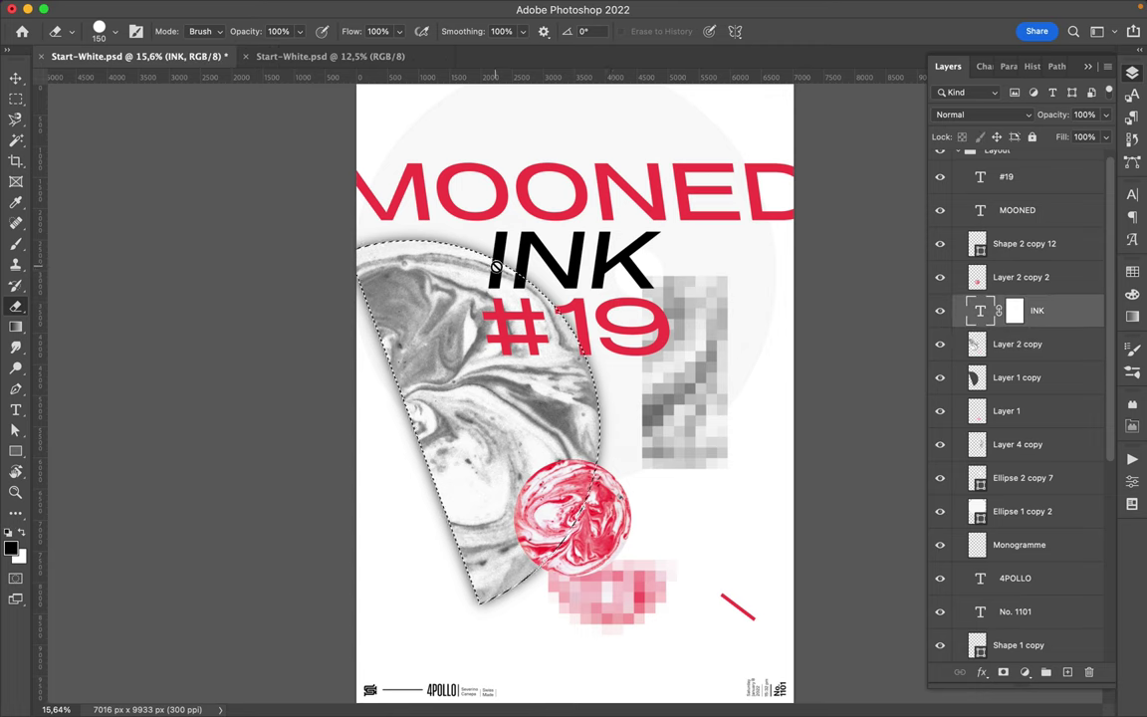
# Paint black with a Hard Round brush on INK's mask where it overlaps the marble.
pyautogui.hotkey('ctrl', '\\')
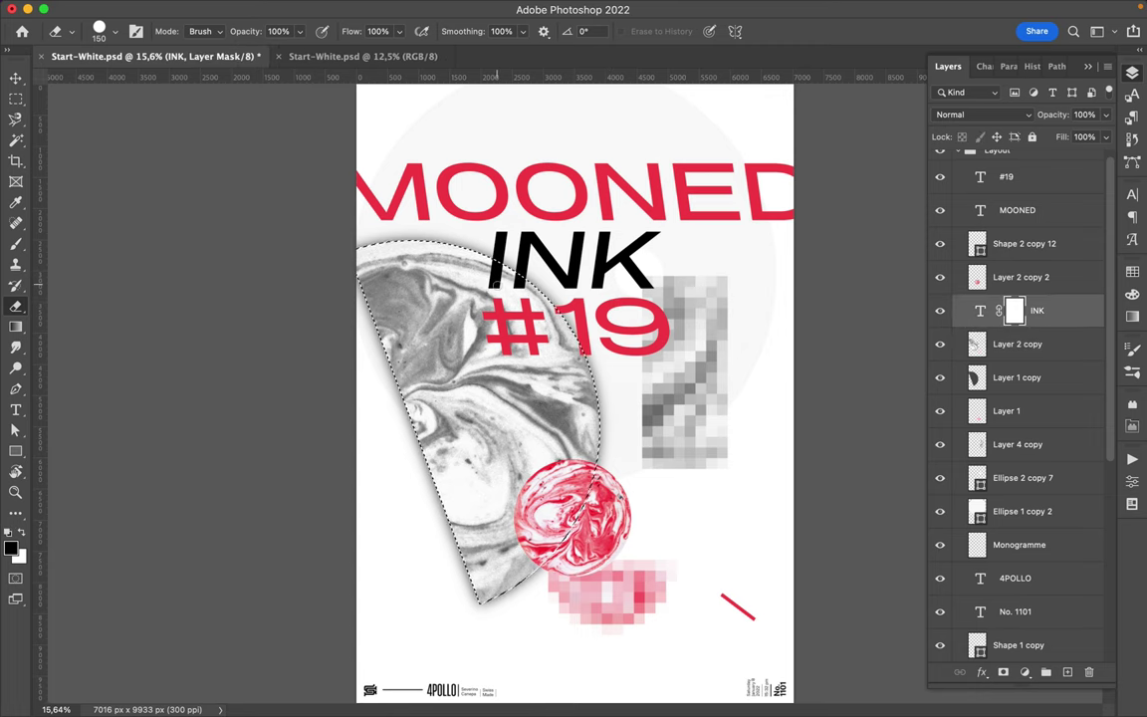
pyautogui.press('b')
pyautogui.rightClick(505, 233)
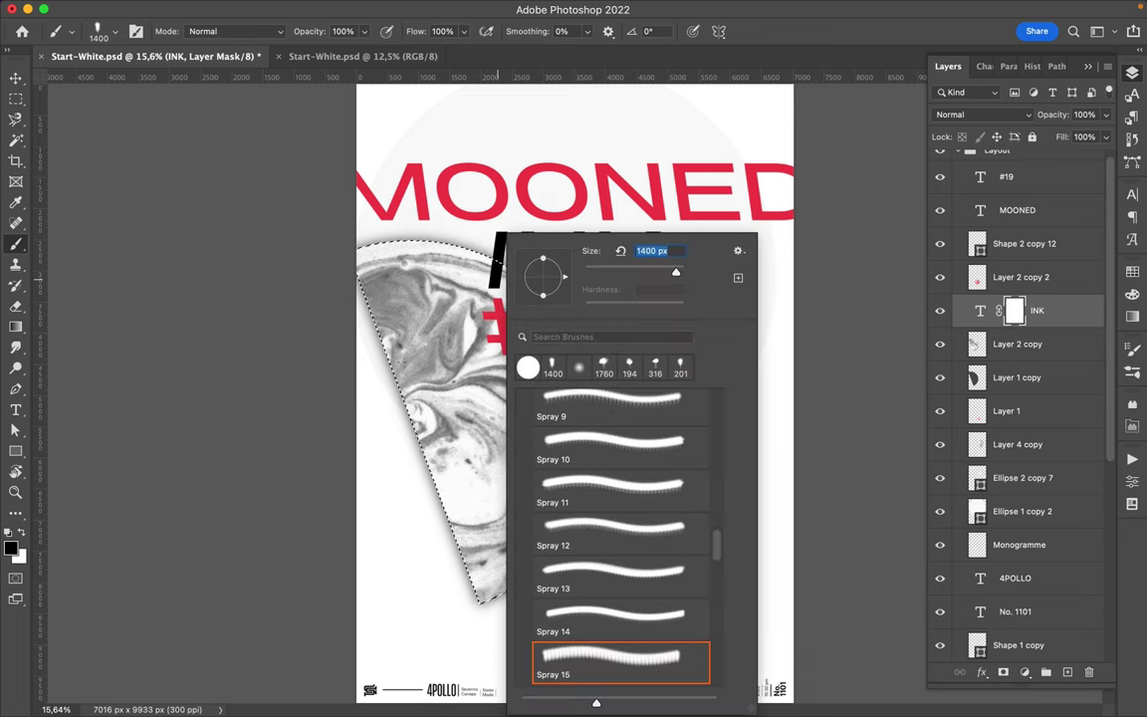
pyautogui.scroll(10, 616, 423)
pyautogui.click(617, 476)
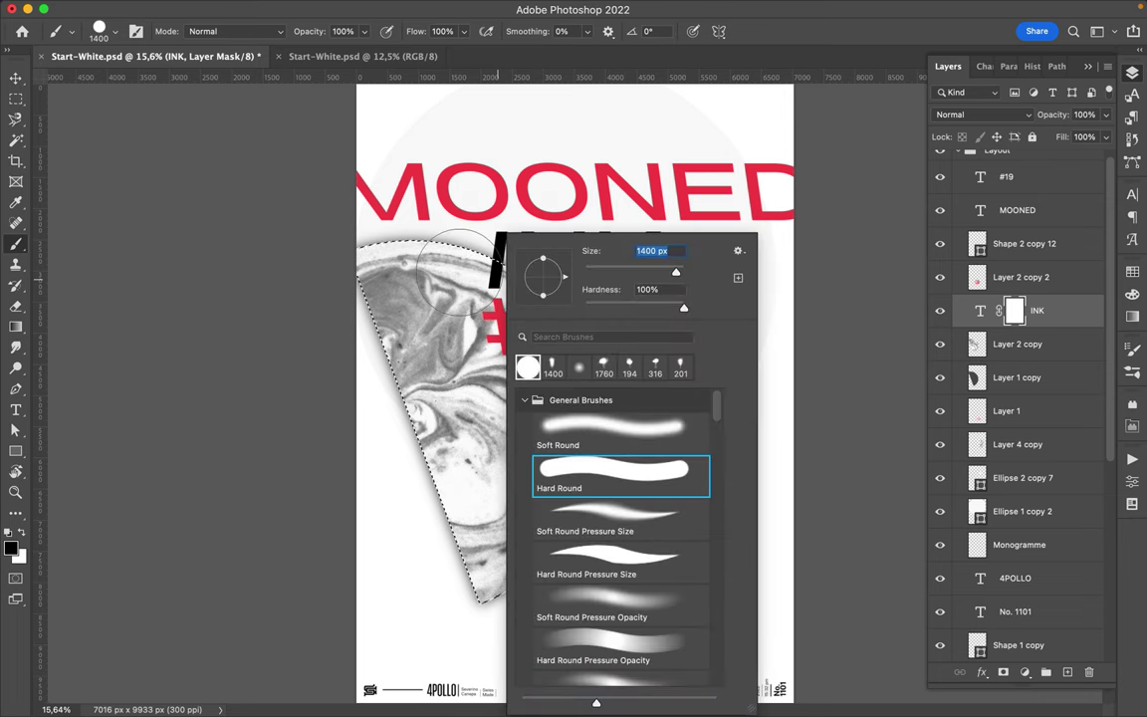
pyautogui.press('Return')
pyautogui.moveTo(458, 279); pyautogui.dragTo(498, 261)
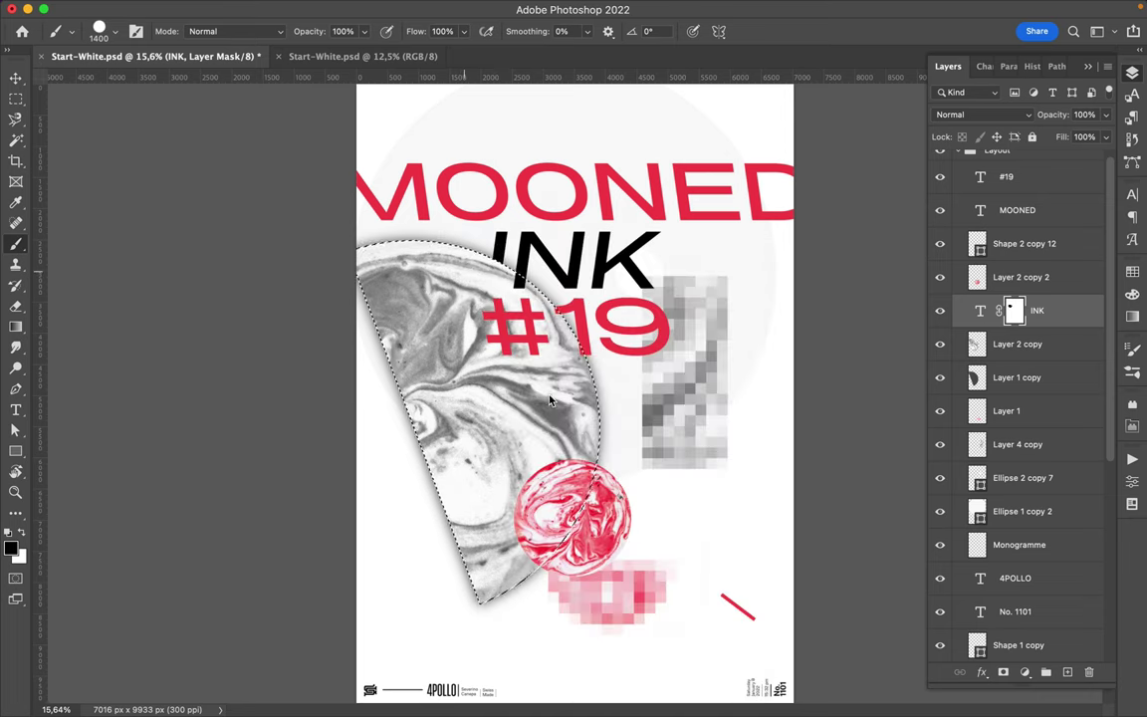
# Drop the marble selection and select the #19 text layer.
pyautogui.hotkey('ctrl', 'd')
pyautogui.press('m')
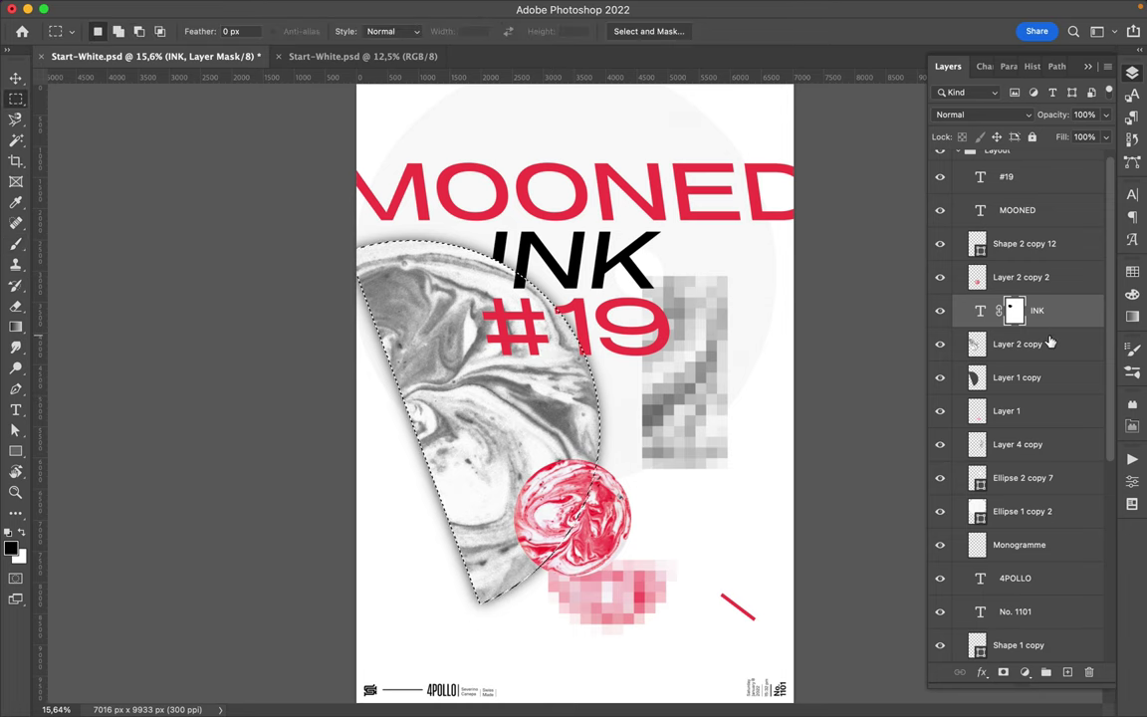
pyautogui.press('v')
pyautogui.click(659, 328)
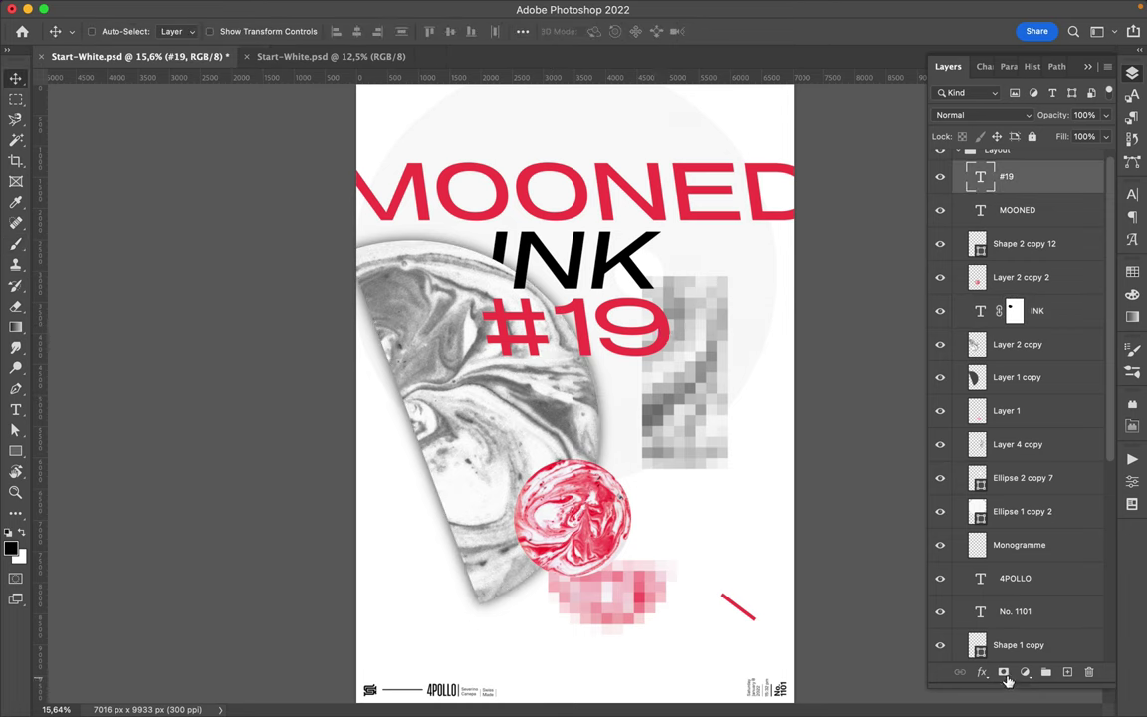
# Add a mask to #19, load the marble outline, and set up a Hard Round brush.
pyautogui.click(1004, 675)
pyautogui.keyDown('ctrl'); pyautogui.click(982, 284); pyautogui.keyUp('ctrl')
pyautogui.scroll(2, 564, 326)
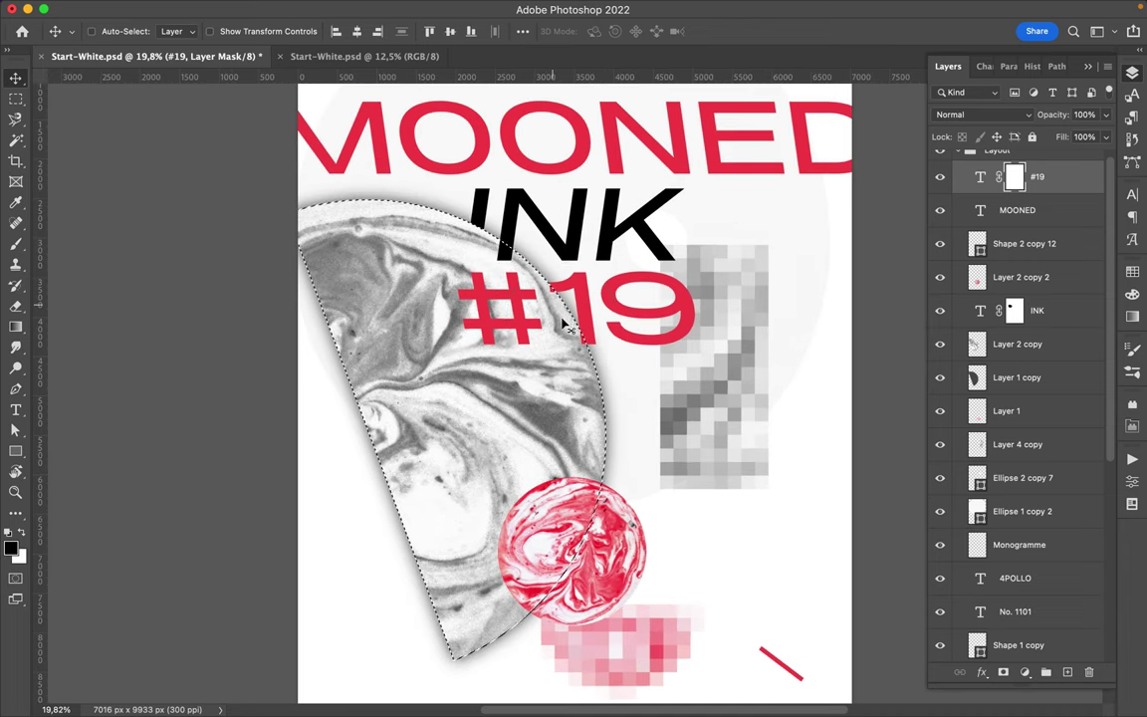
pyautogui.press('b')
pyautogui.rightClick(564, 326)
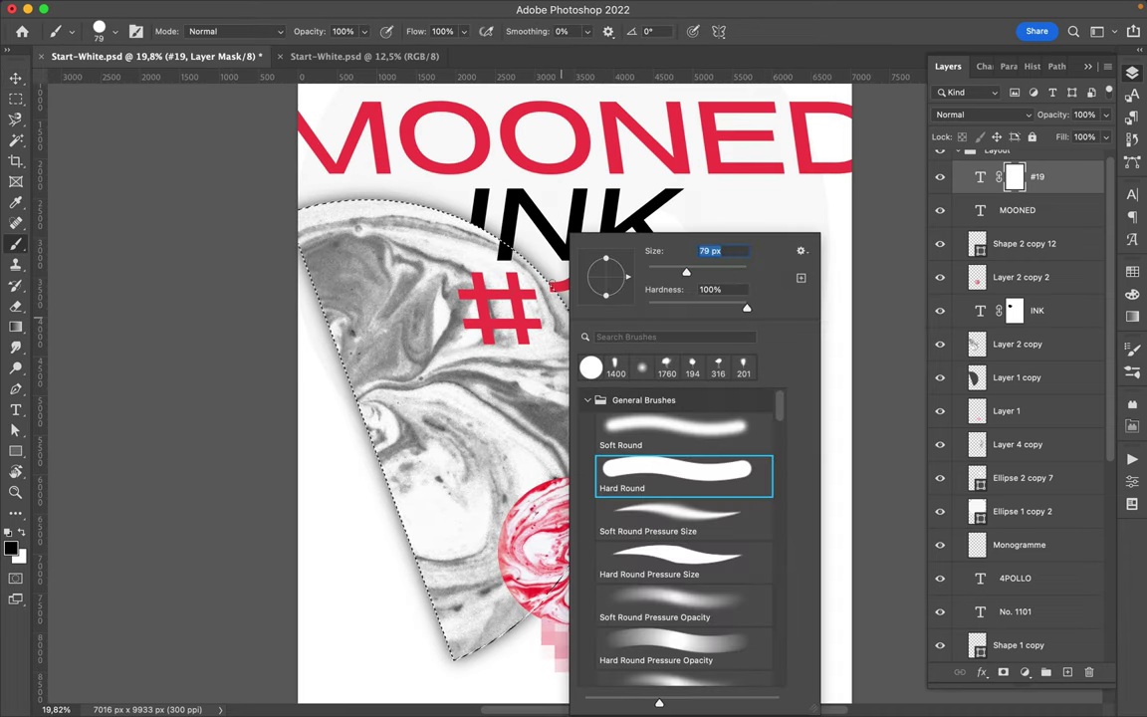
pyautogui.press('Return')
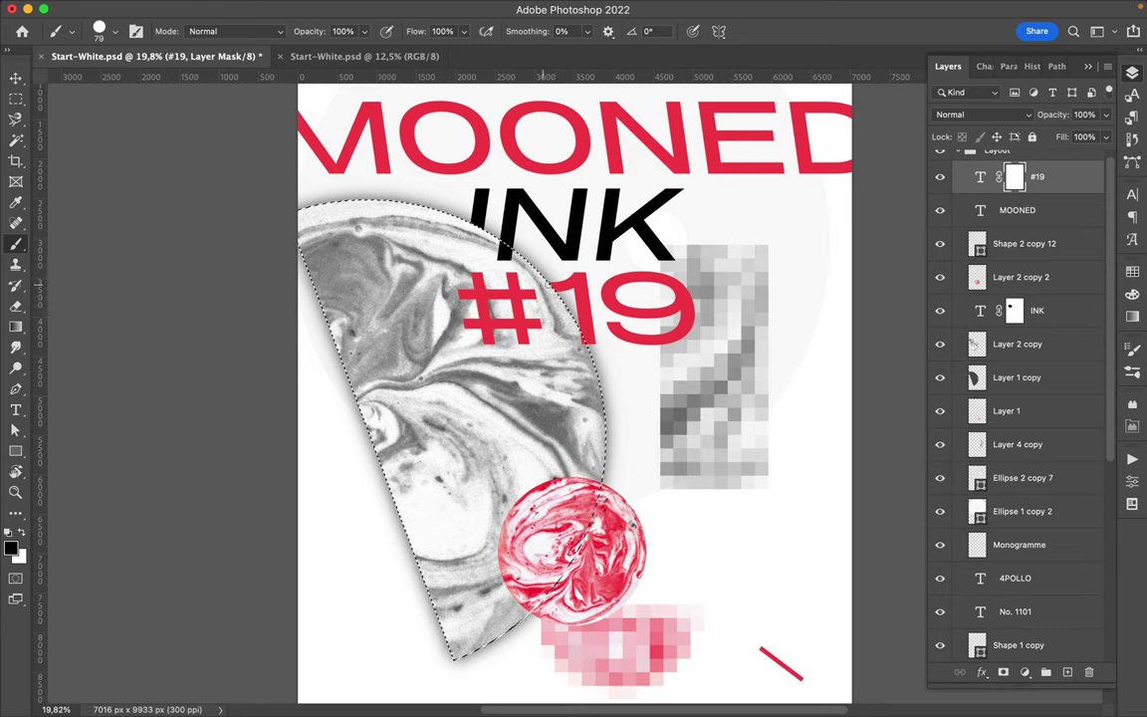
# Deselect the marble outline and zoom out on the poster.
pyautogui.press('m')
pyautogui.hotkey('ctrl', 'd')
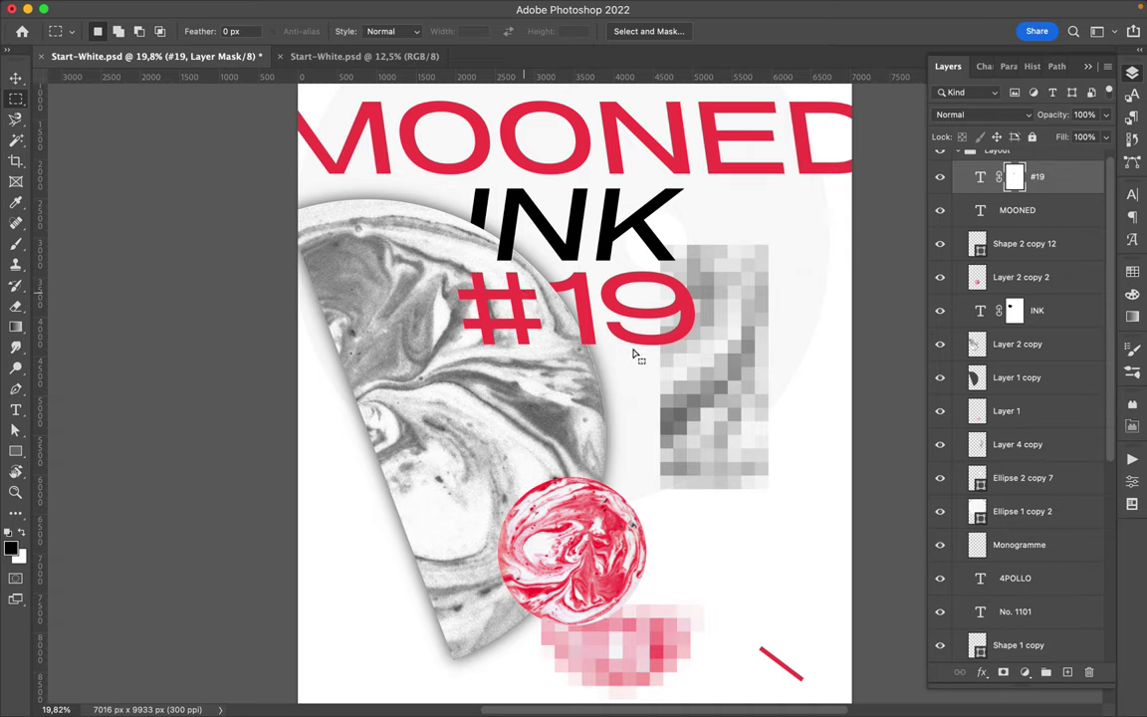
pyautogui.scroll(-2, 634, 348)
pyautogui.scroll(-2, 633, 346)
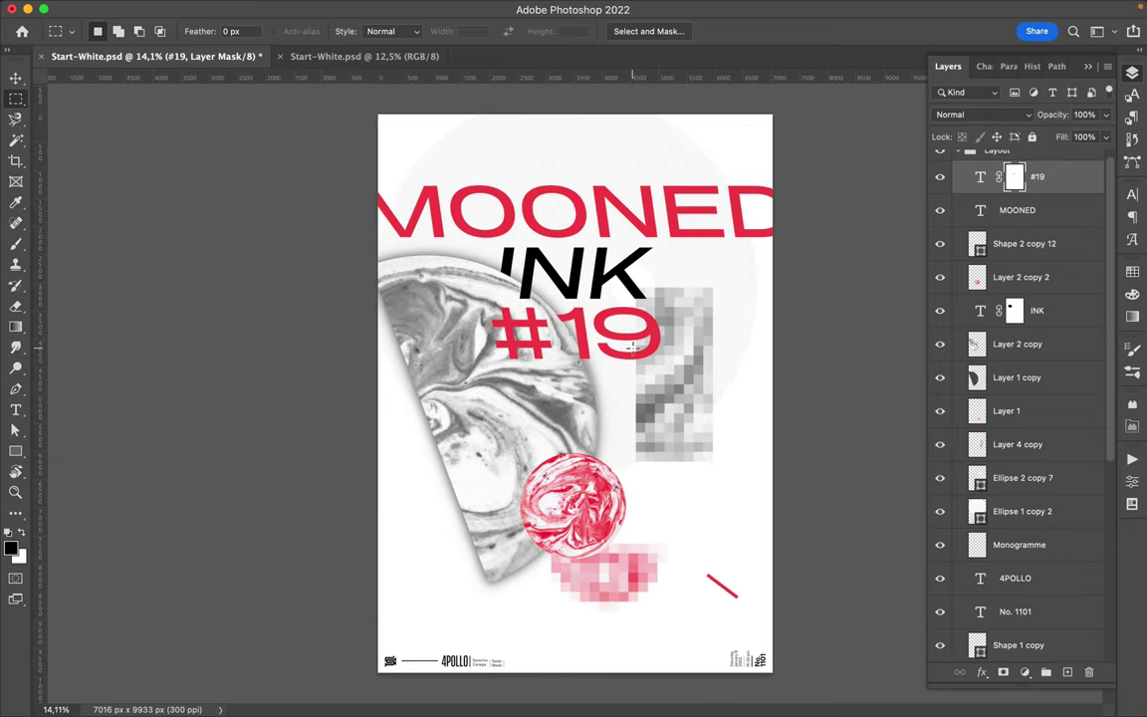
# Duplicate the marble layer to the top and clip it into the #19 text.
pyautogui.press('c')
pyautogui.moveTo(1005, 378); pyautogui.dragTo(994, 177)
pyautogui.keyDown('alt'); pyautogui.click(994, 189); pyautogui.keyUp('alt')
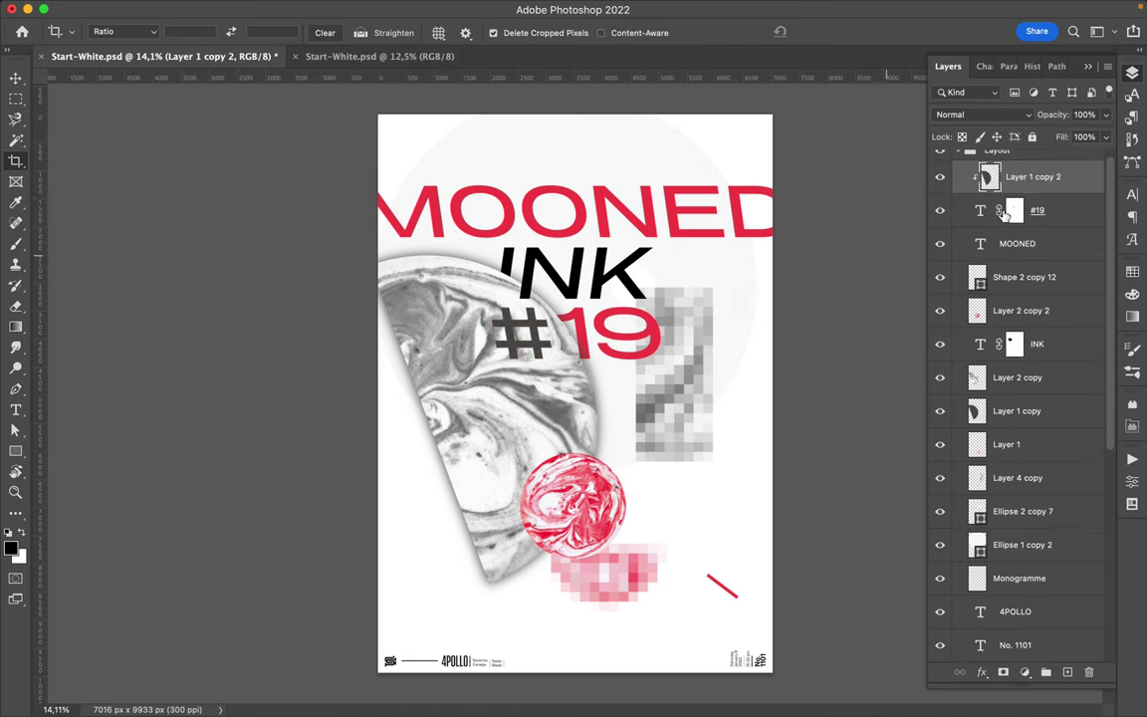
# Set the Eraser size to about 182 px.
pyautogui.press('e')
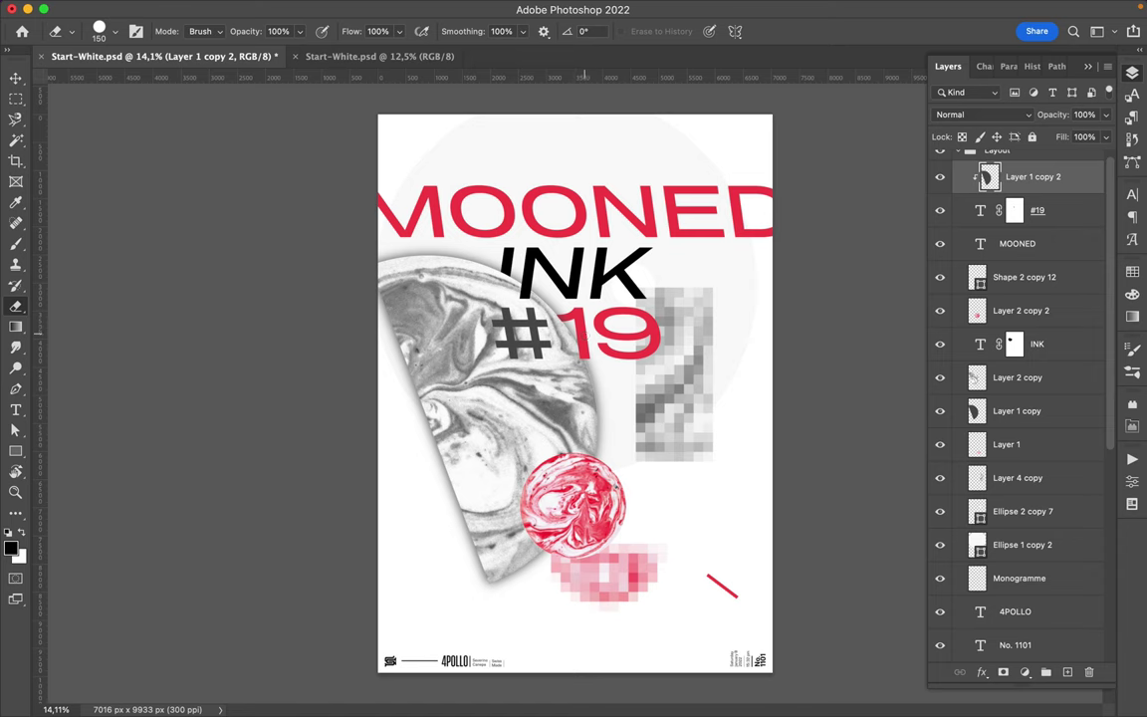
pyautogui.rightClick(528, 313)
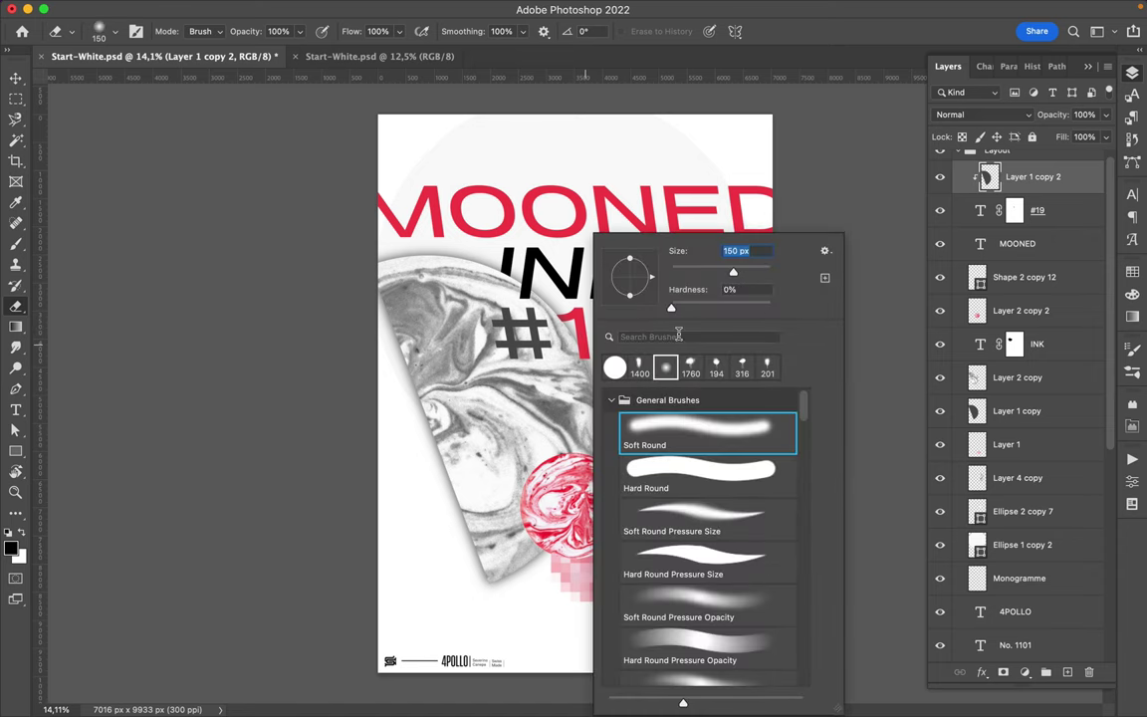
pyautogui.moveTo(737, 277); pyautogui.dragTo(745, 276)
pyautogui.press('Return')
pyautogui.scroll(4, 575, 390)
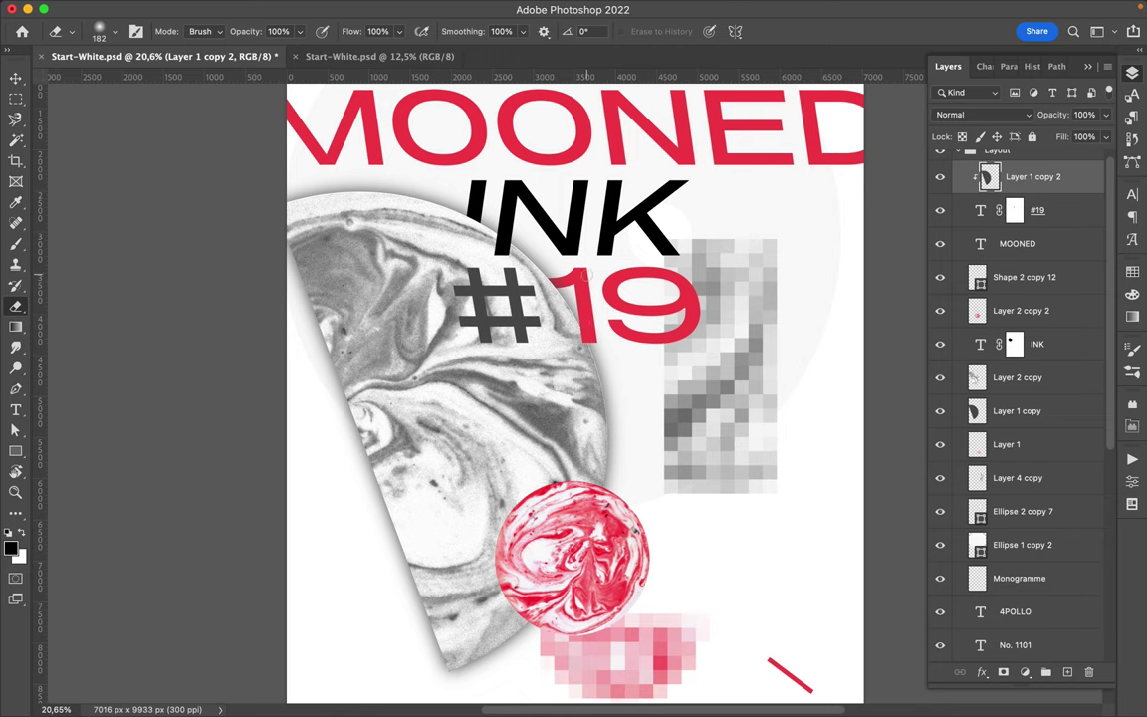
pyautogui.press('v')
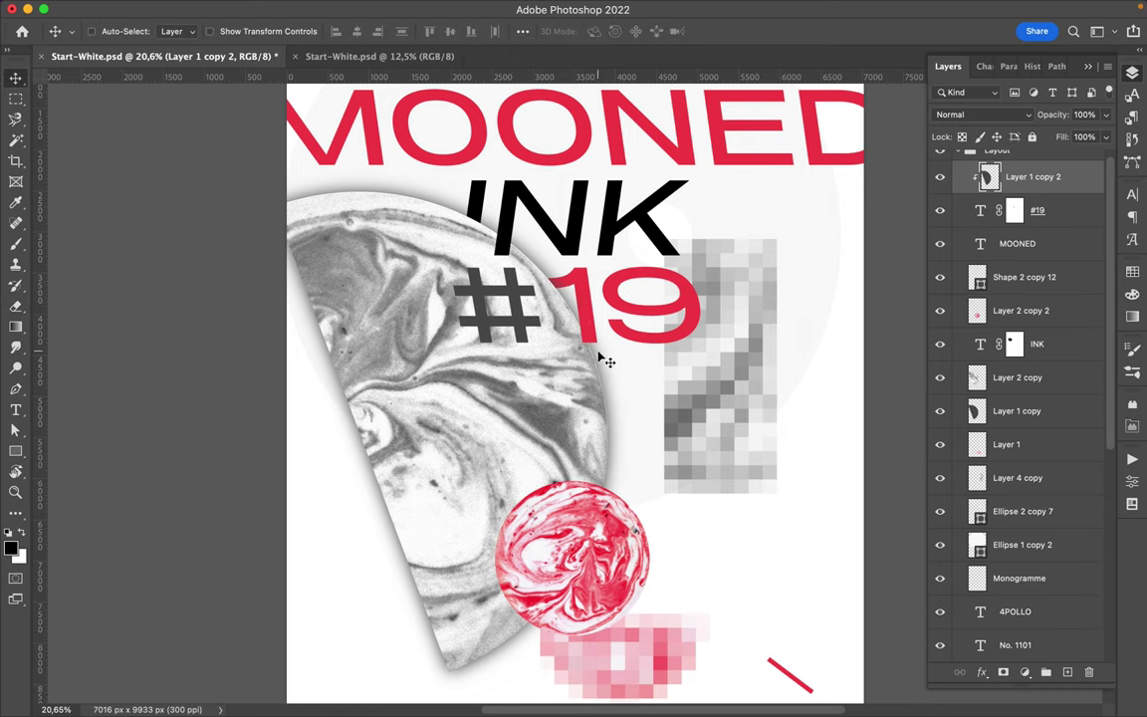
pyautogui.scroll(-4, 553, 337)
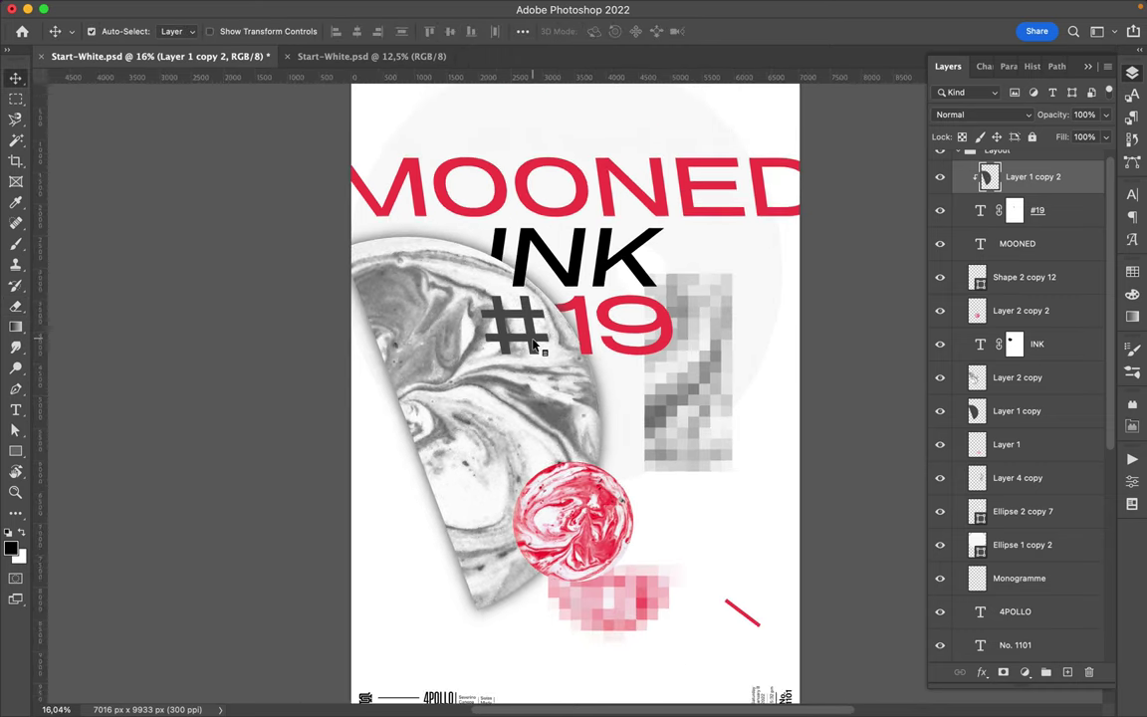
# Erase the marble texture from #19 with a 364 px Hard Round eraser.
pyautogui.press('e')
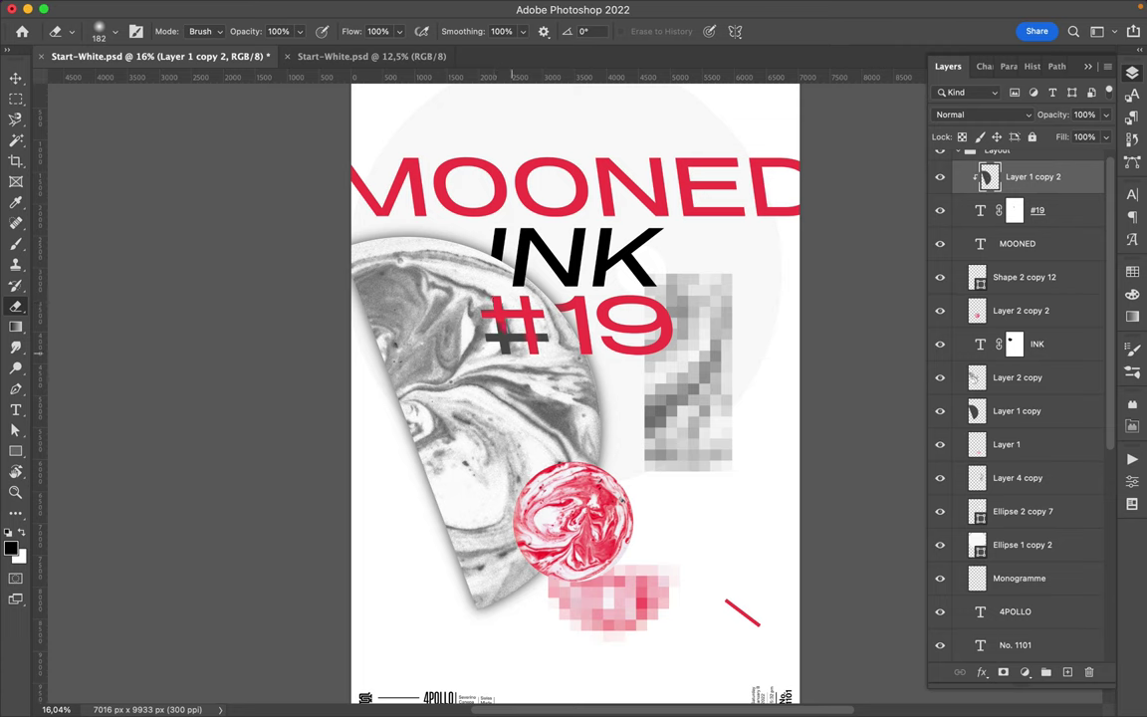
pyautogui.rightClick(503, 344)
pyautogui.click(627, 476)
pyautogui.moveTo(661, 271); pyautogui.dragTo(675, 272)
pyautogui.press('Return')
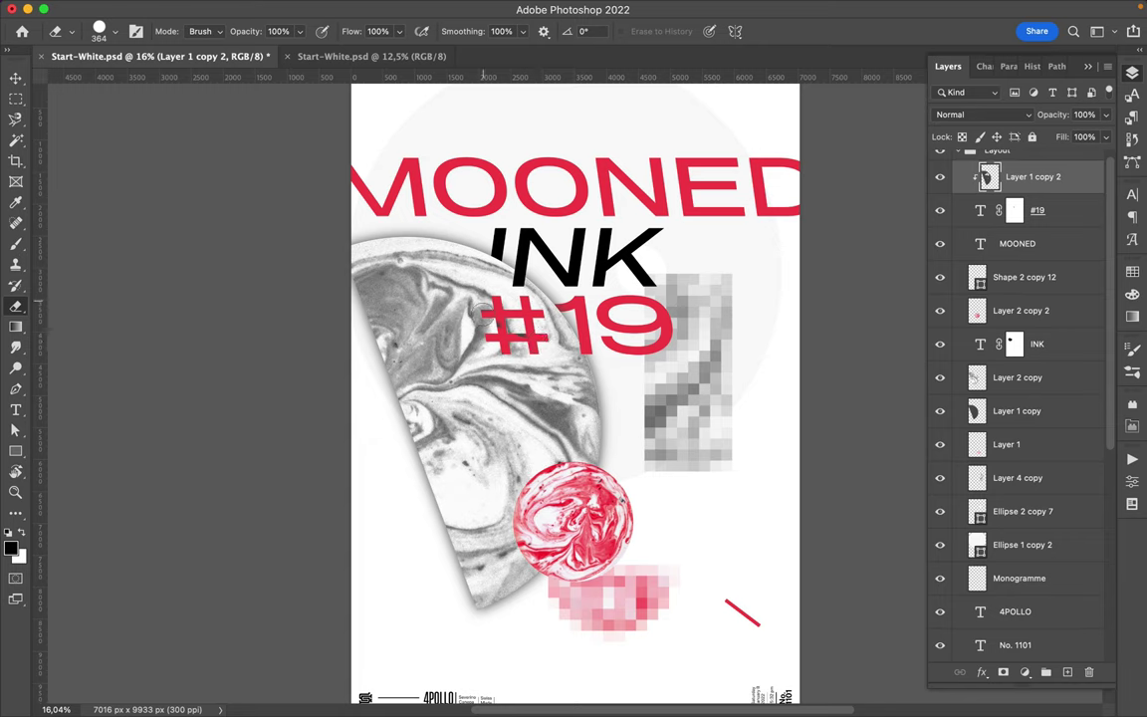
pyautogui.moveTo(522, 299); pyautogui.dragTo(494, 271)
# Place the pixel block Layer 4 copy above INK and move the red marbled circle onto MOONED.
pyautogui.click(16, 77)
pyautogui.moveTo(697, 405); pyautogui.dragTo(692, 425)
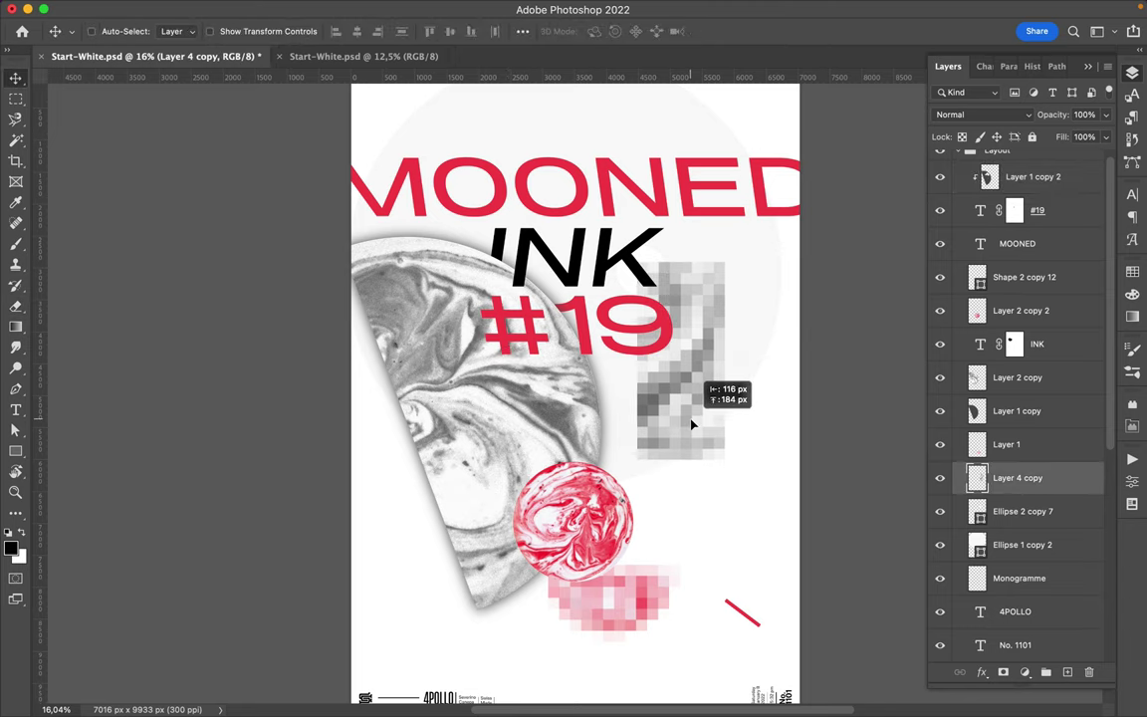
pyautogui.moveTo(1016, 478)
pyautogui.mouseDown()
pyautogui.moveTo(986, 319)
pyautogui.moveTo(990, 329)
pyautogui.mouseUp()
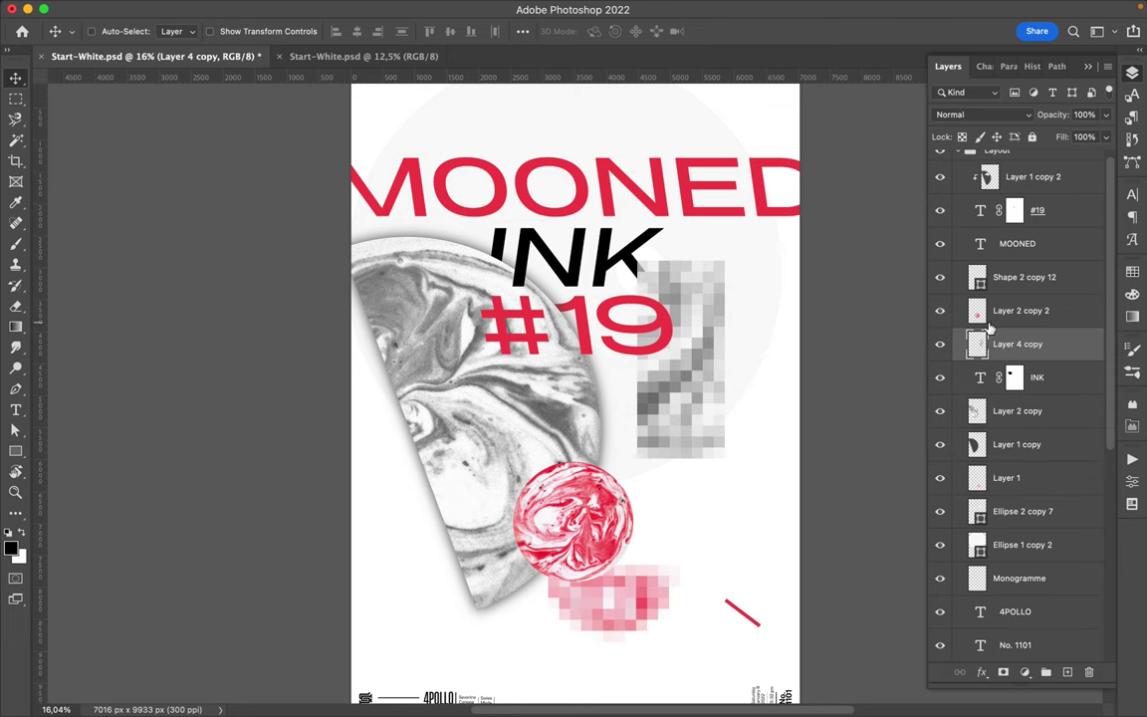
pyautogui.moveTo(685, 324); pyautogui.dragTo(679, 324)
pyautogui.moveTo(592, 553)
pyautogui.mouseDown()
pyautogui.moveTo(575, 138)
pyautogui.moveTo(569, 205)
pyautogui.mouseUp()
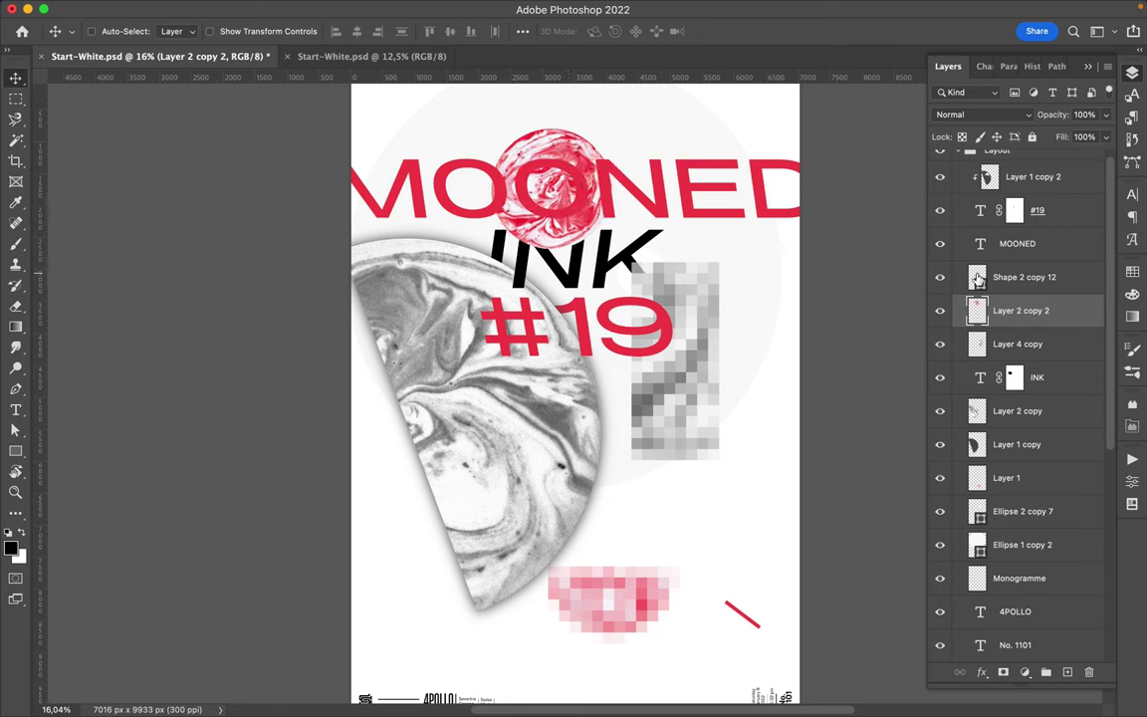
pyautogui.press('ctrl')
# Select MOONED and set a brush of about 114 px for painting its mask.
pyautogui.keyDown('ctrl'); pyautogui.click(665, 214); pyautogui.keyUp('ctrl')
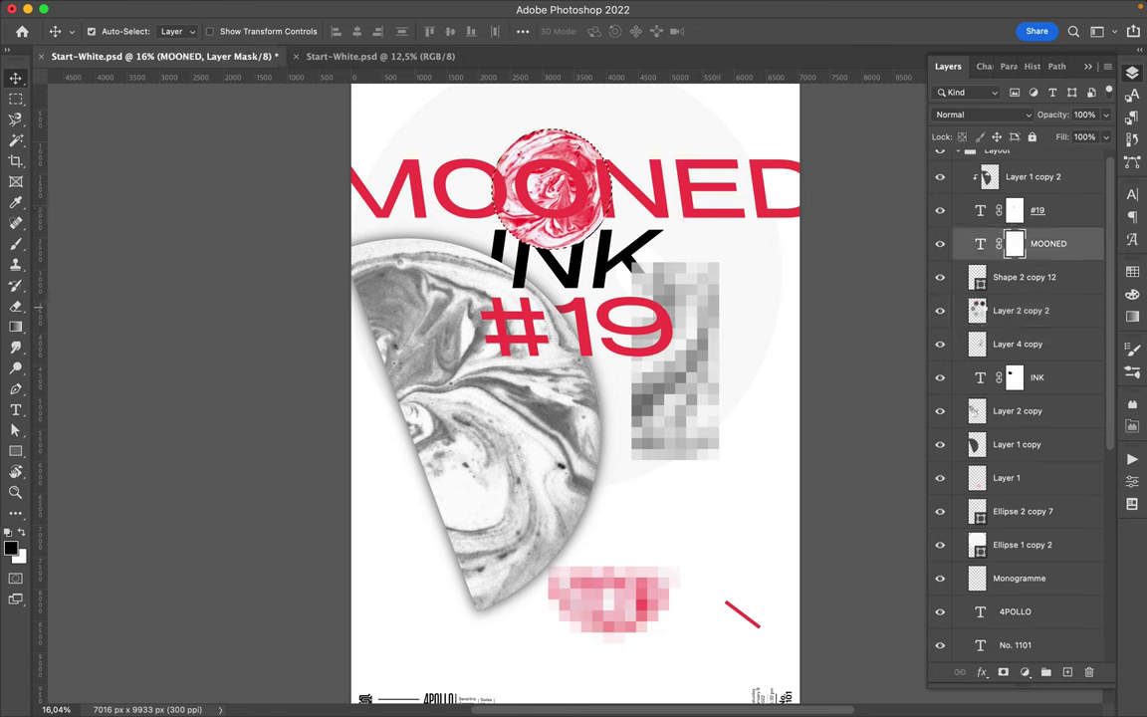
pyautogui.press('e')
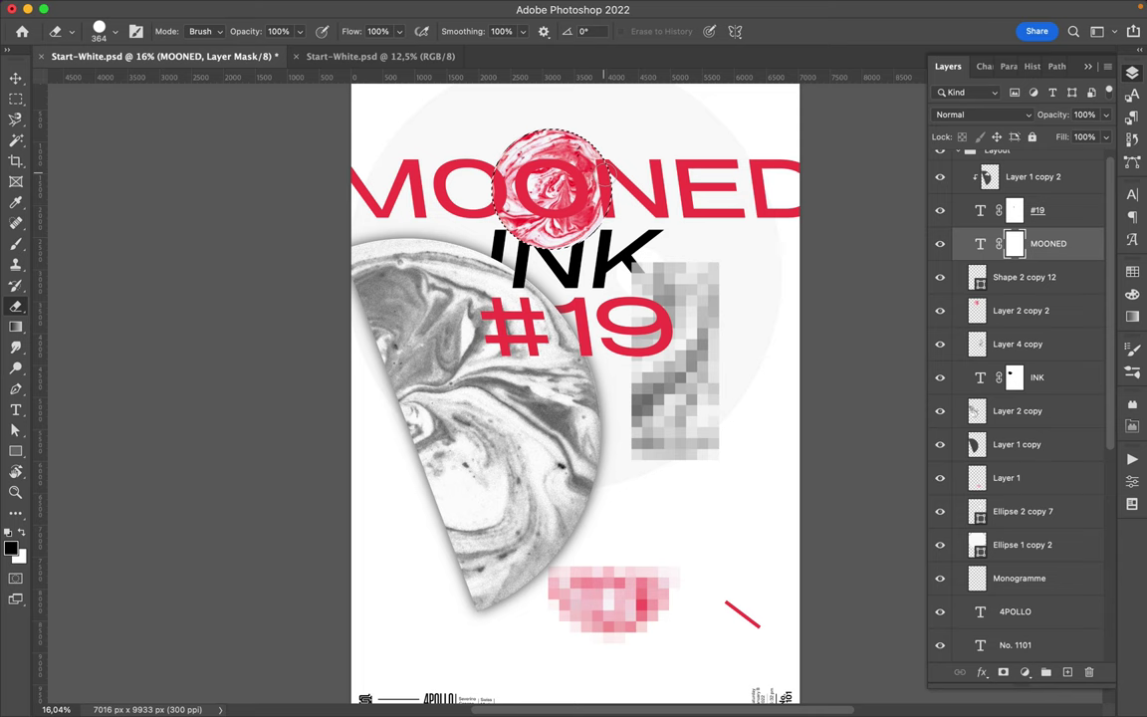
pyautogui.press('b')
pyautogui.scroll(2, 578, 393)
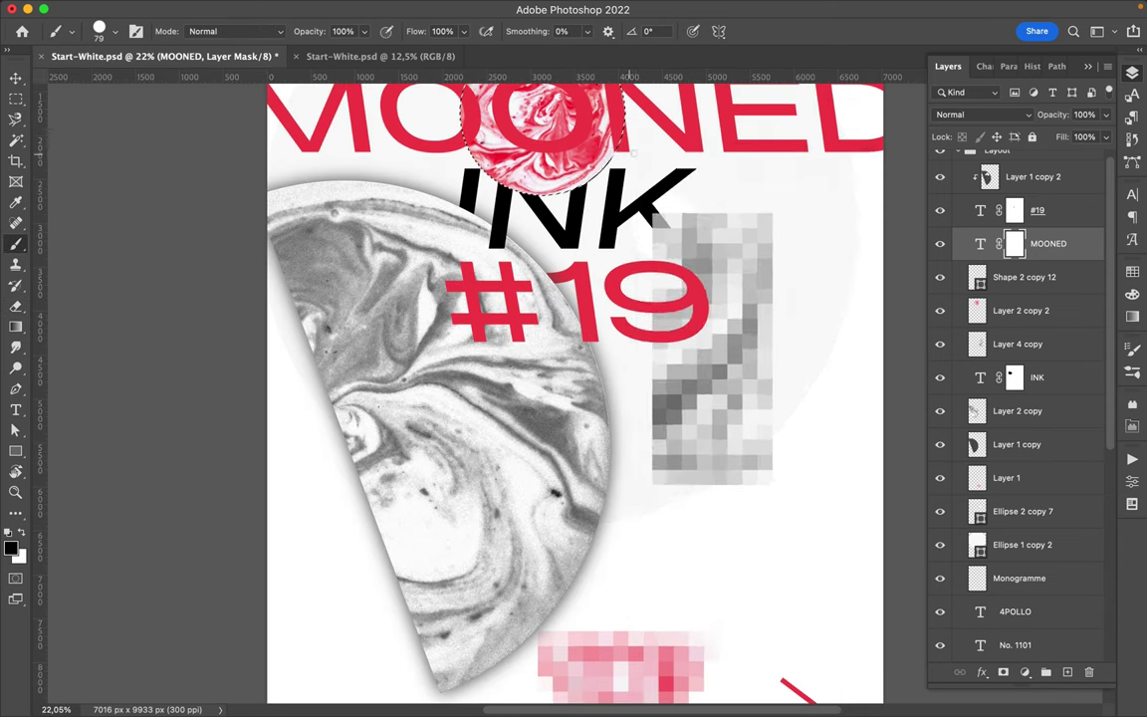
pyautogui.rightClick(629, 151)
pyautogui.moveTo(763, 192); pyautogui.dragTo(773, 190)
pyautogui.press('Return')
pyautogui.scroll(3, 468, 159)
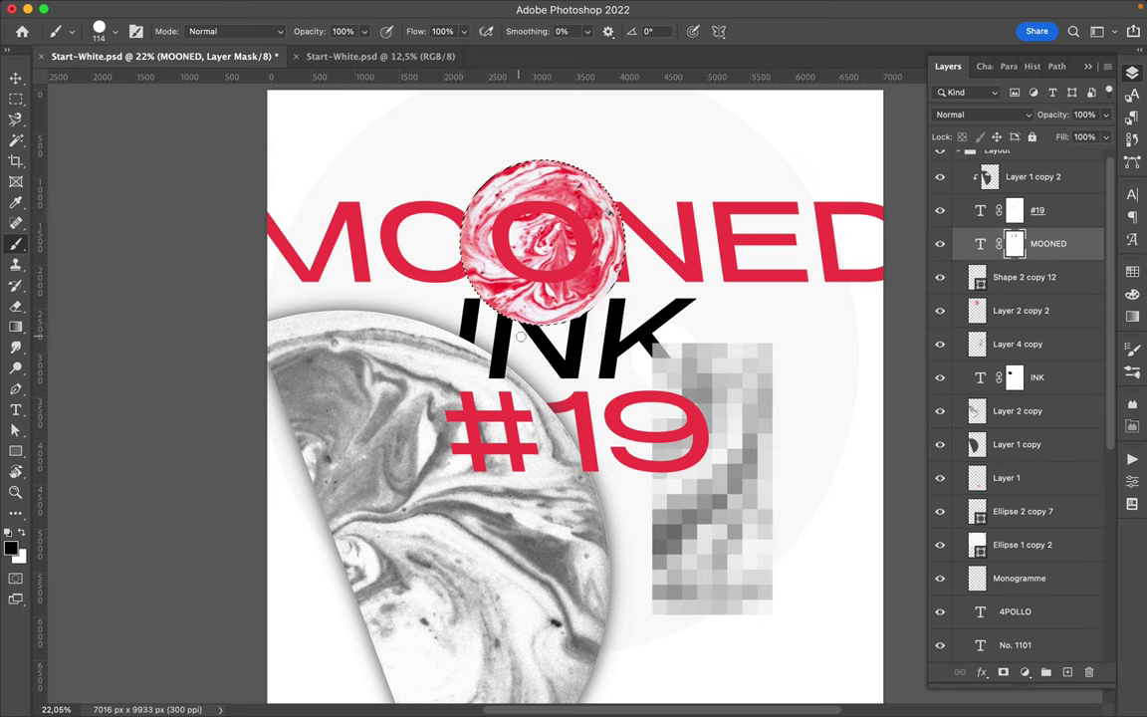
# Move Layer 2 copy 2 below INK, load the circle's outline, and target INK's mask.
pyautogui.press('v')
pyautogui.press('m')
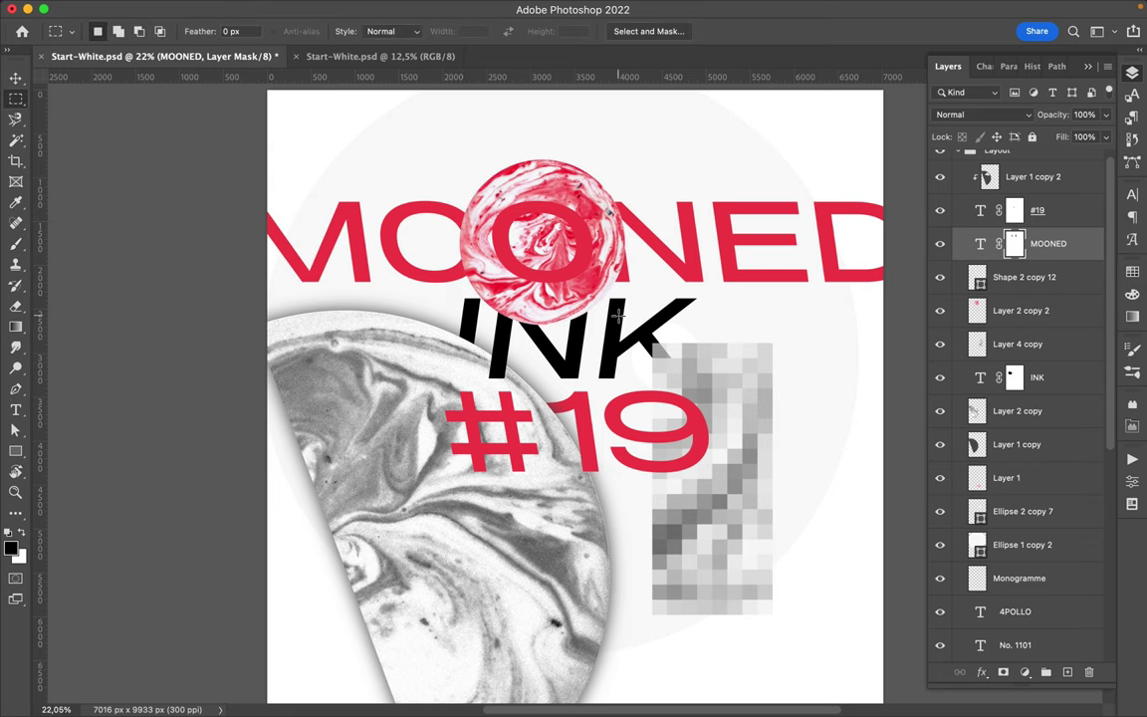
pyautogui.click(1009, 312)
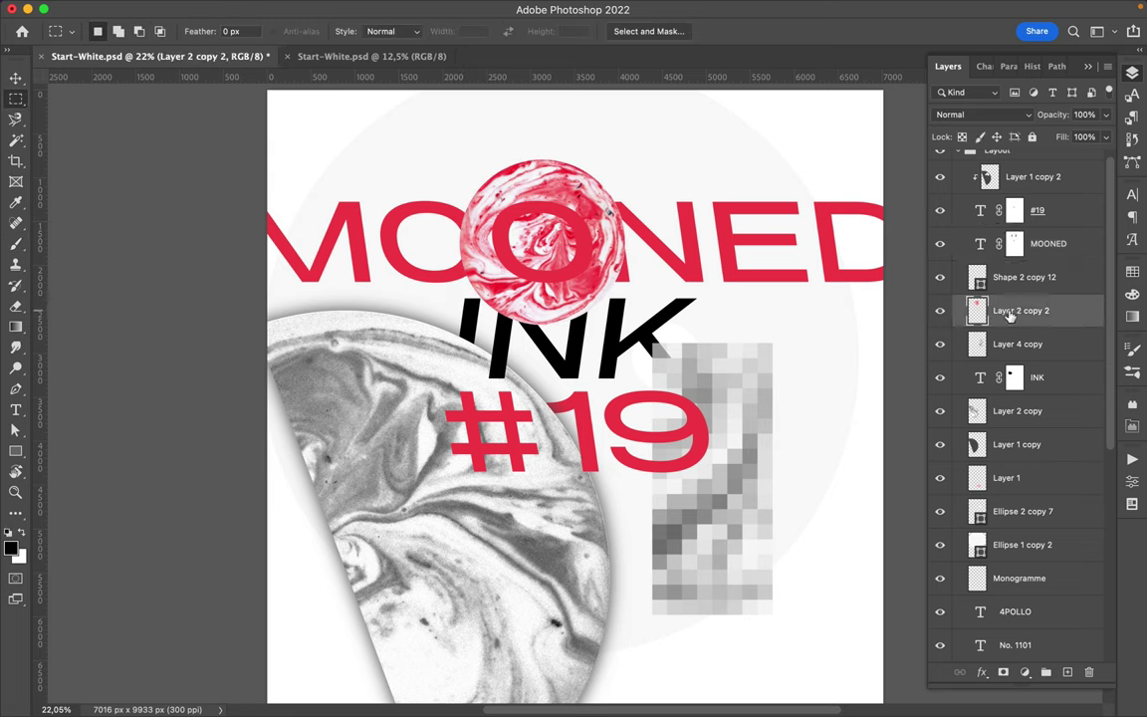
pyautogui.moveTo(1015, 313); pyautogui.dragTo(1016, 391)
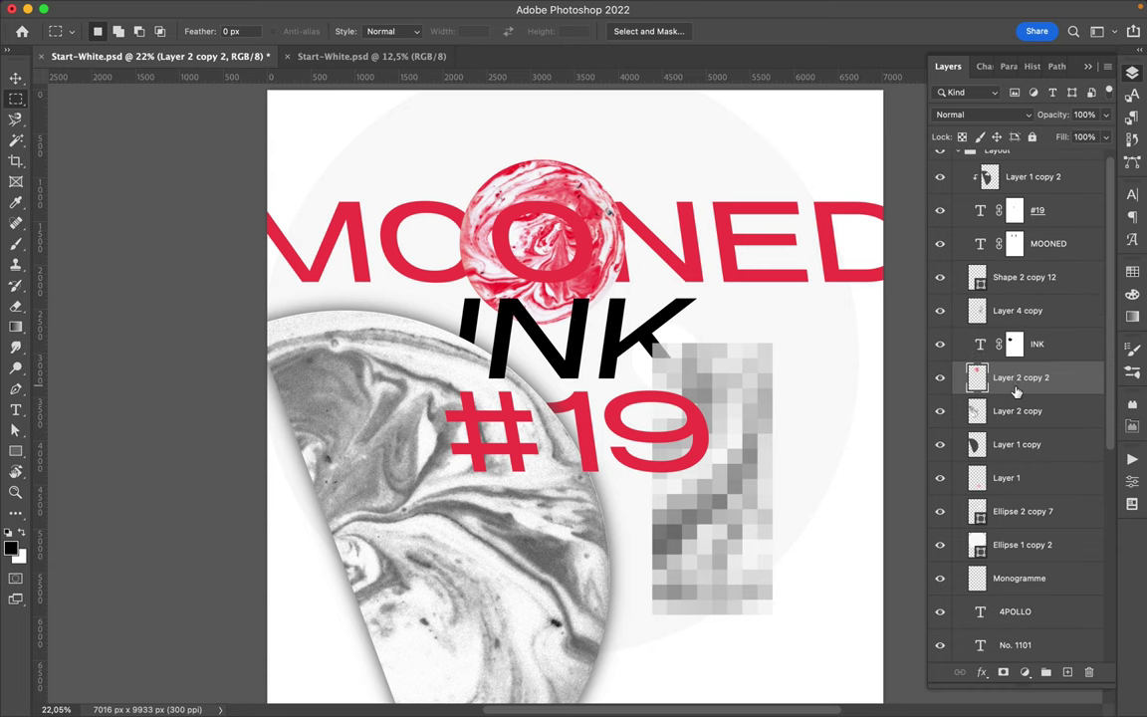
pyautogui.click(1014, 344)
pyautogui.keyDown('super'); pyautogui.click(977, 377); pyautogui.keyUp('super')
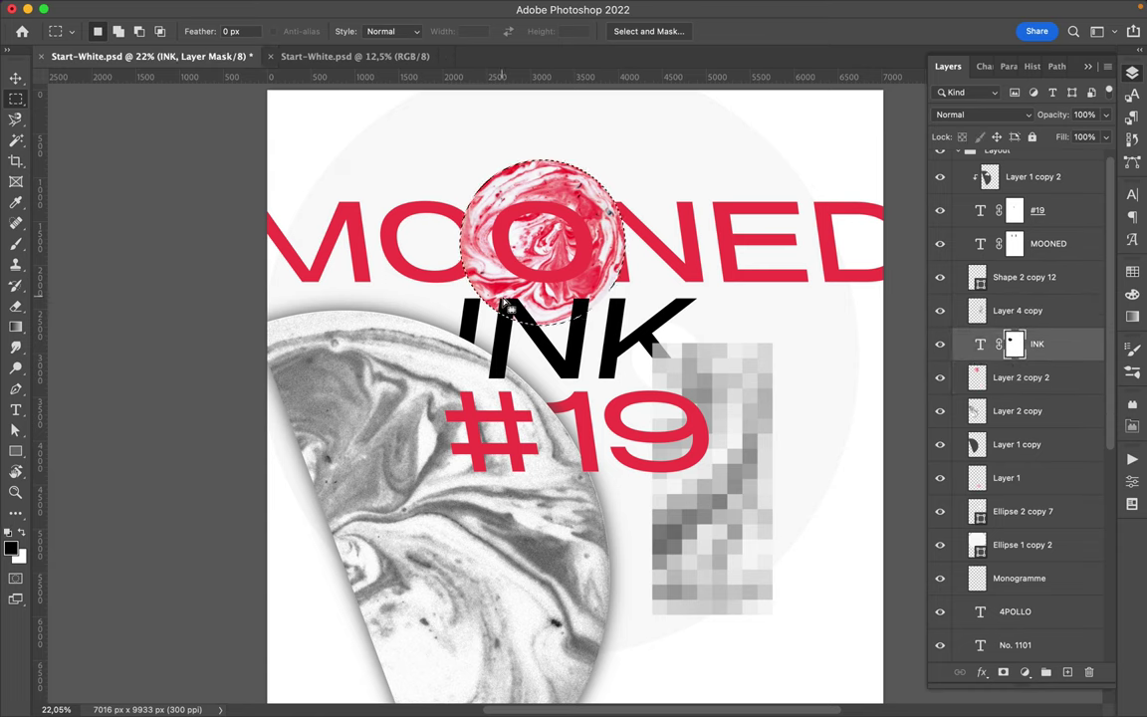
# Move the grey pixel block lower and further right.
pyautogui.press('e')
pyautogui.press('b')
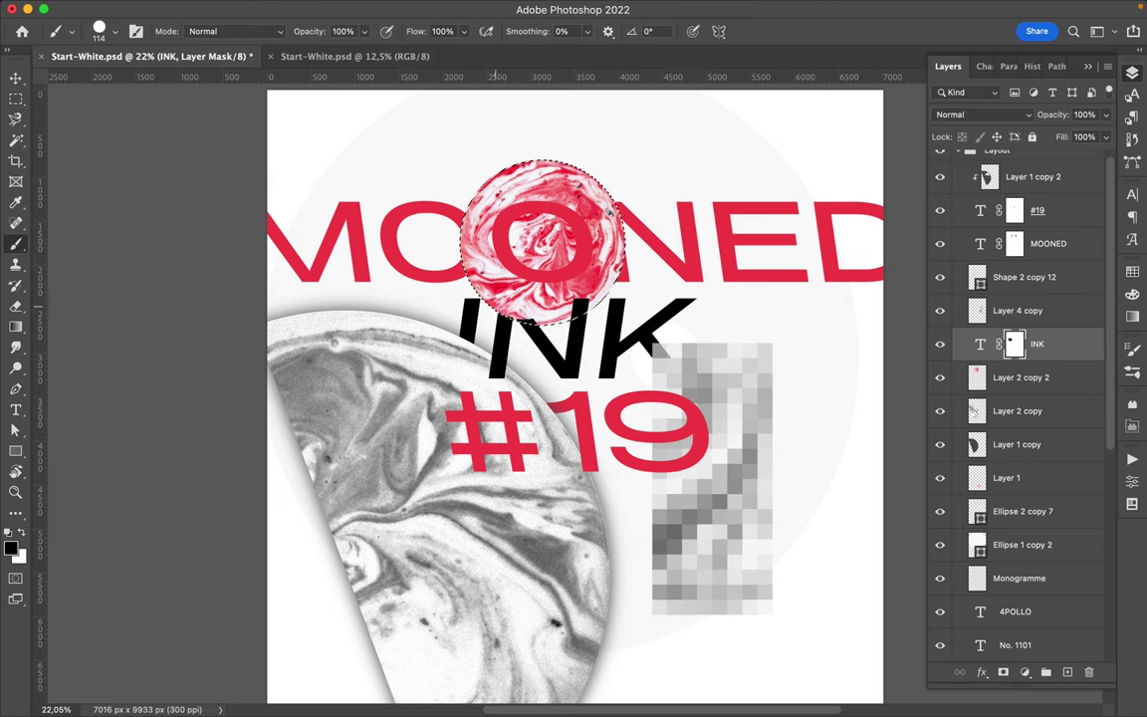
pyautogui.press('m')
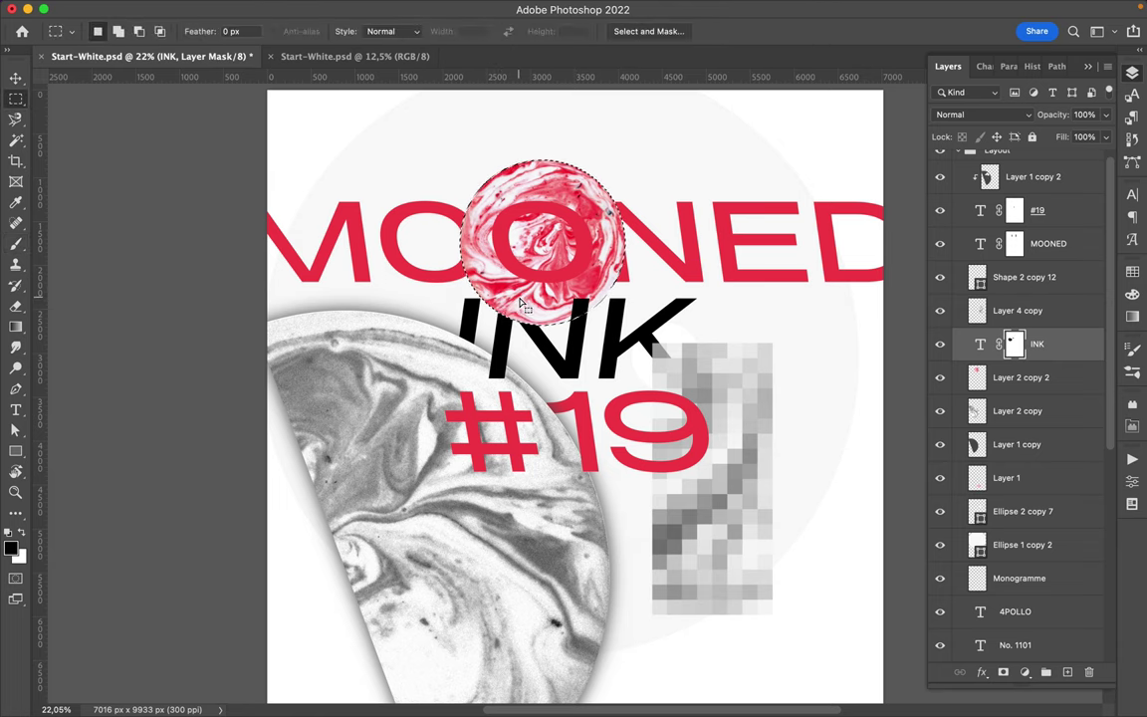
pyautogui.scroll(-1, 482, 261)
pyautogui.scroll(-2, 483, 262)
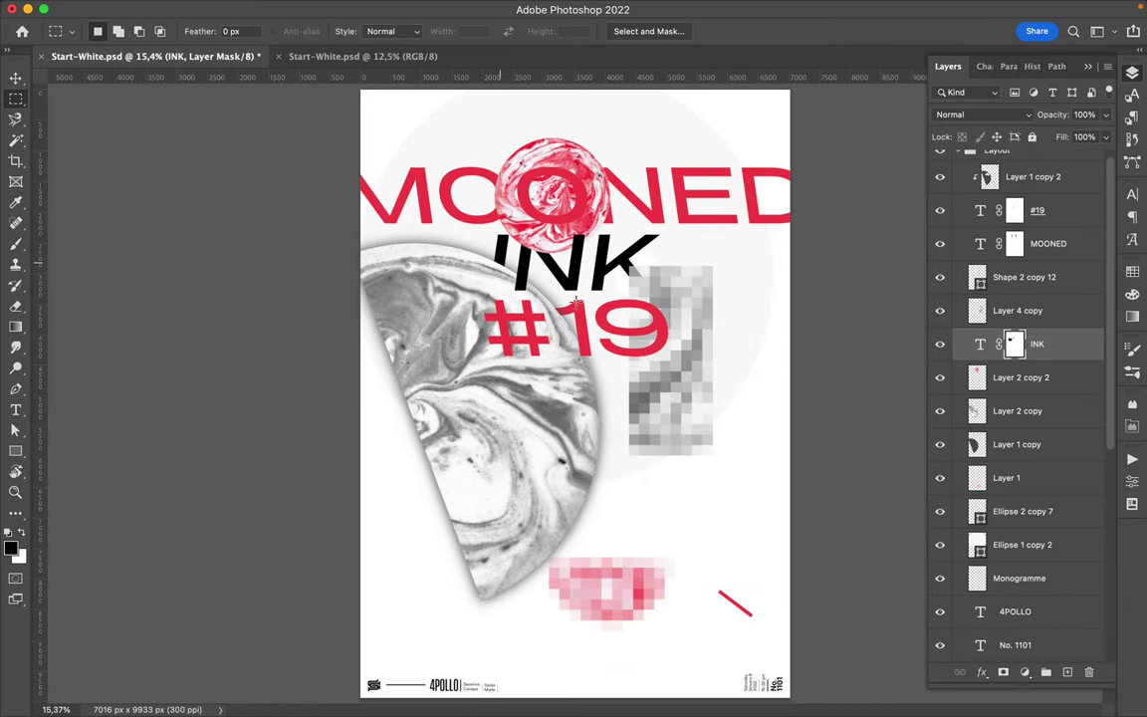
pyautogui.press('v')
pyautogui.moveTo(686, 409); pyautogui.dragTo(697, 457)
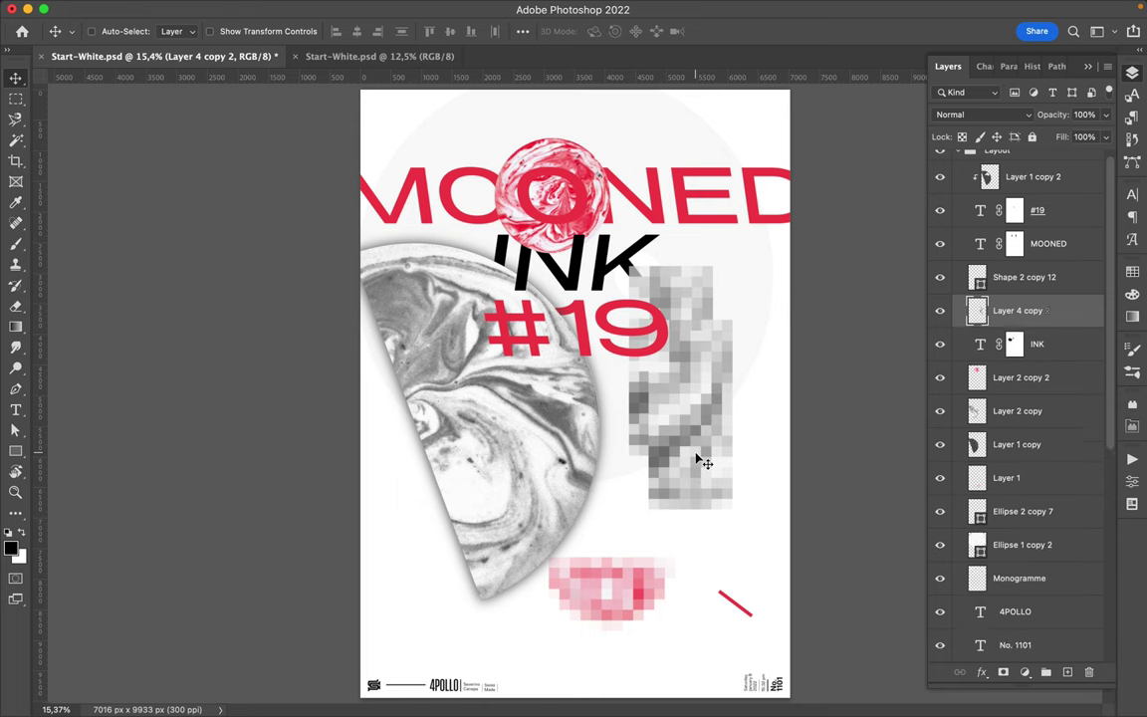
# Hide the INK lettering in the second poster document, then return to the first poster.
pyautogui.click(371, 55)
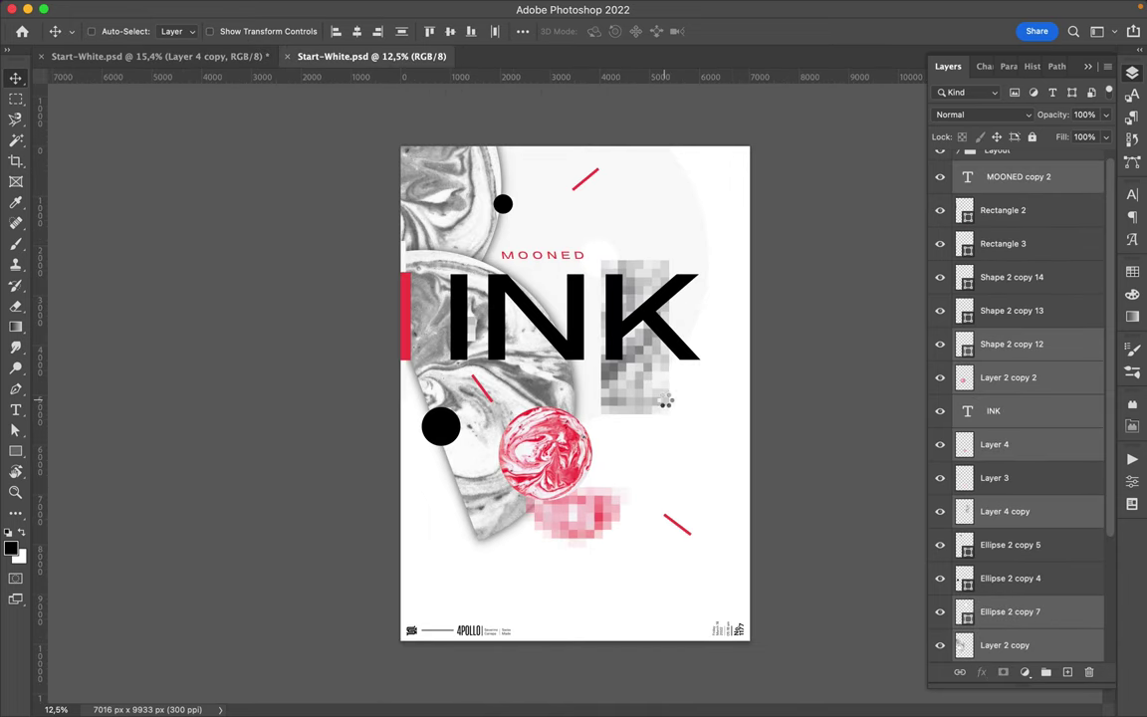
pyautogui.click(964, 412)
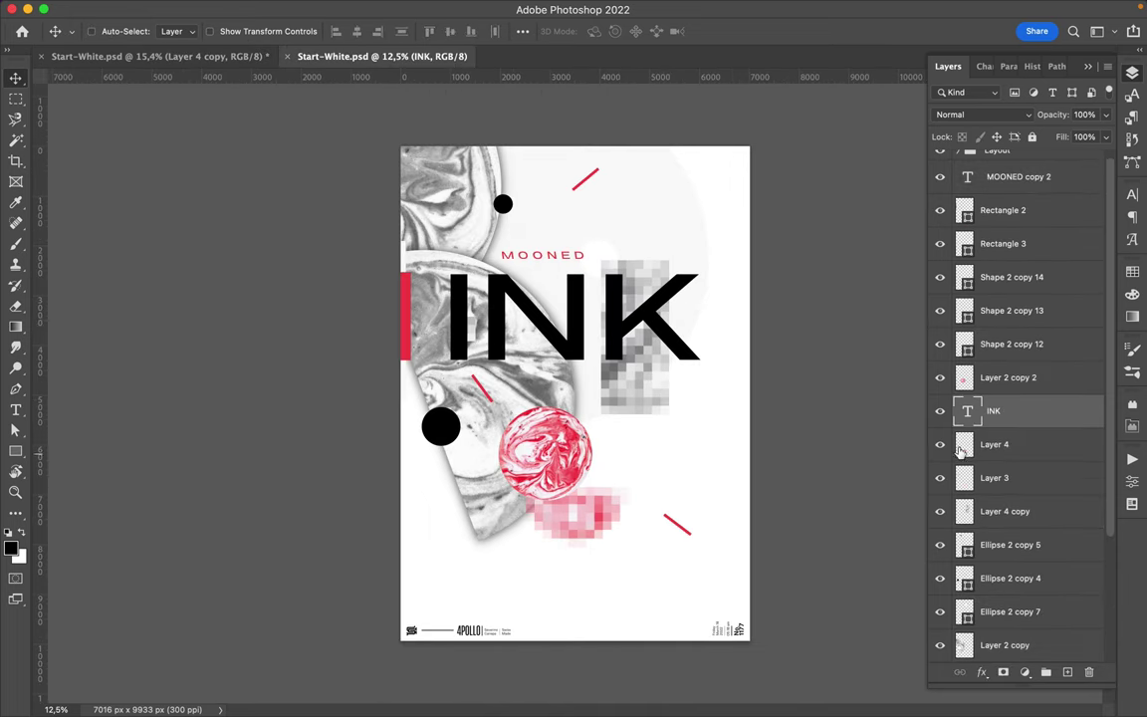
pyautogui.keyDown('super'); pyautogui.click(474, 327); pyautogui.keyUp('super')
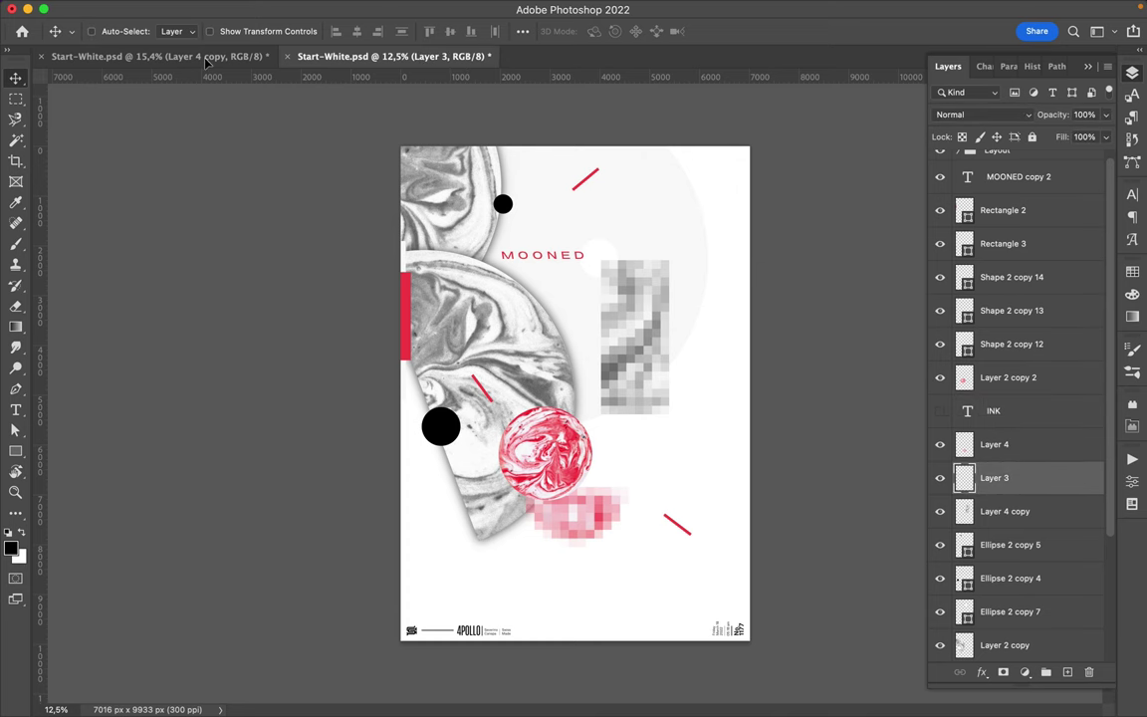
pyautogui.hotkey('ctrl', 'Tab')
pyautogui.keyDown('super'); pyautogui.click(459, 229); pyautogui.keyUp('super')
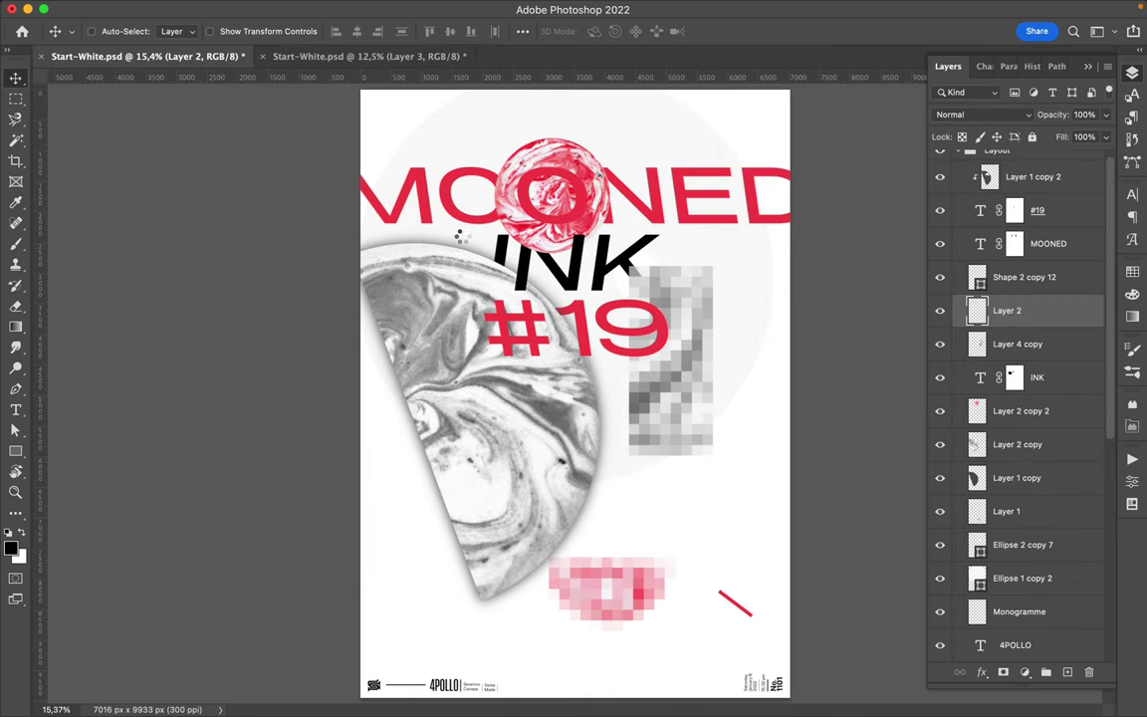
# Scatter grey pixel-square copies and a 180°-rotated pink blob copy onto the red circle.
pyautogui.moveTo(1005, 204); pyautogui.dragTo(1001, 166)
pyautogui.moveTo(469, 196)
pyautogui.mouseDown()
pyautogui.moveTo(505, 177)
pyautogui.moveTo(508, 353)
pyautogui.mouseUp()
pyautogui.moveTo(492, 358); pyautogui.dragTo(408, 569)
pyautogui.click(625, 628)
pyautogui.moveTo(625, 628); pyautogui.dragTo(565, 231)
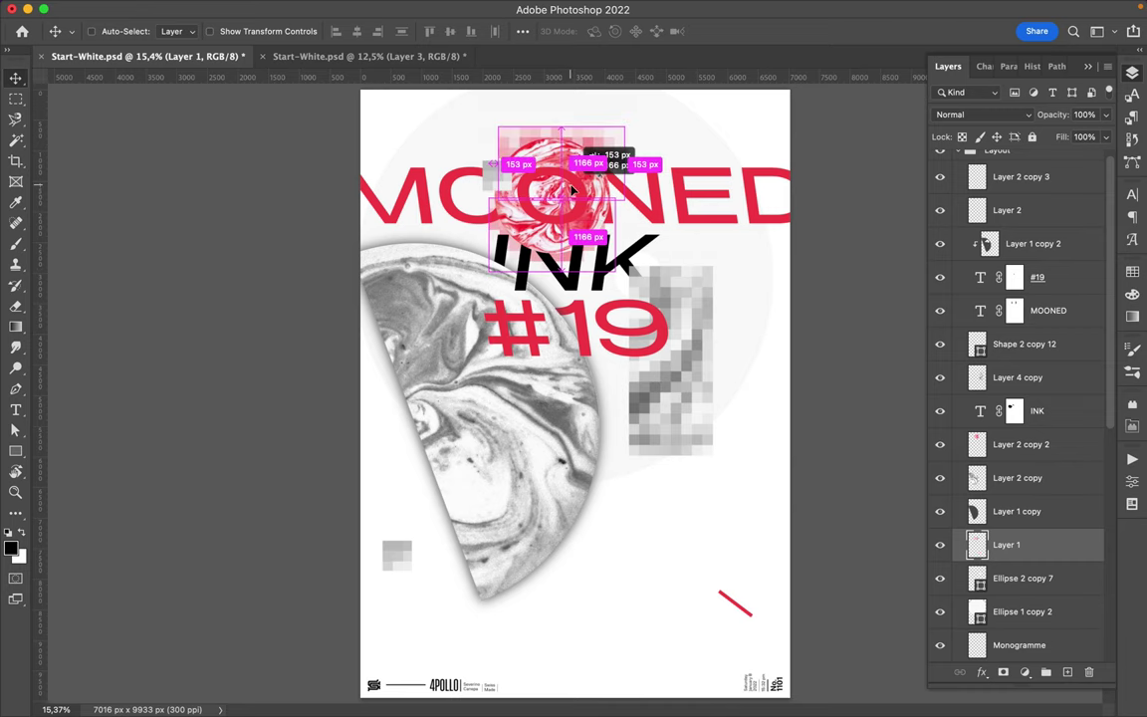
pyautogui.hotkey('ctrl', 't')
pyautogui.moveTo(484, 119); pyautogui.dragTo(674, 235)
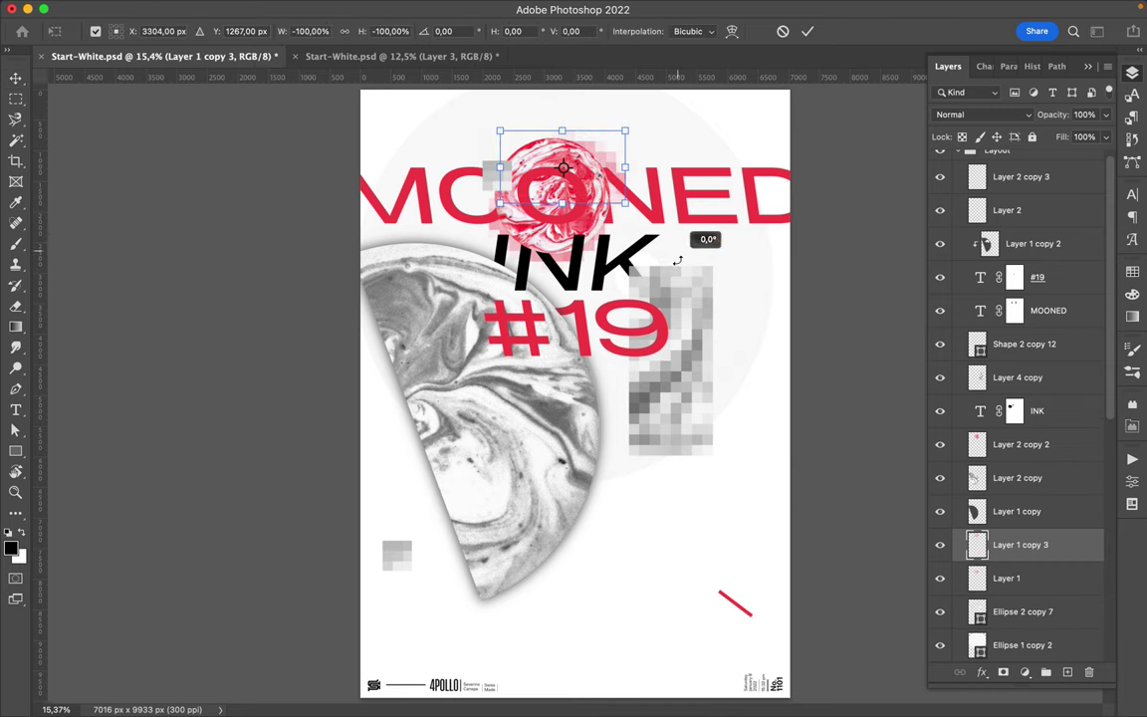
pyautogui.press('Return')
pyautogui.moveTo(615, 174); pyautogui.dragTo(604, 159)
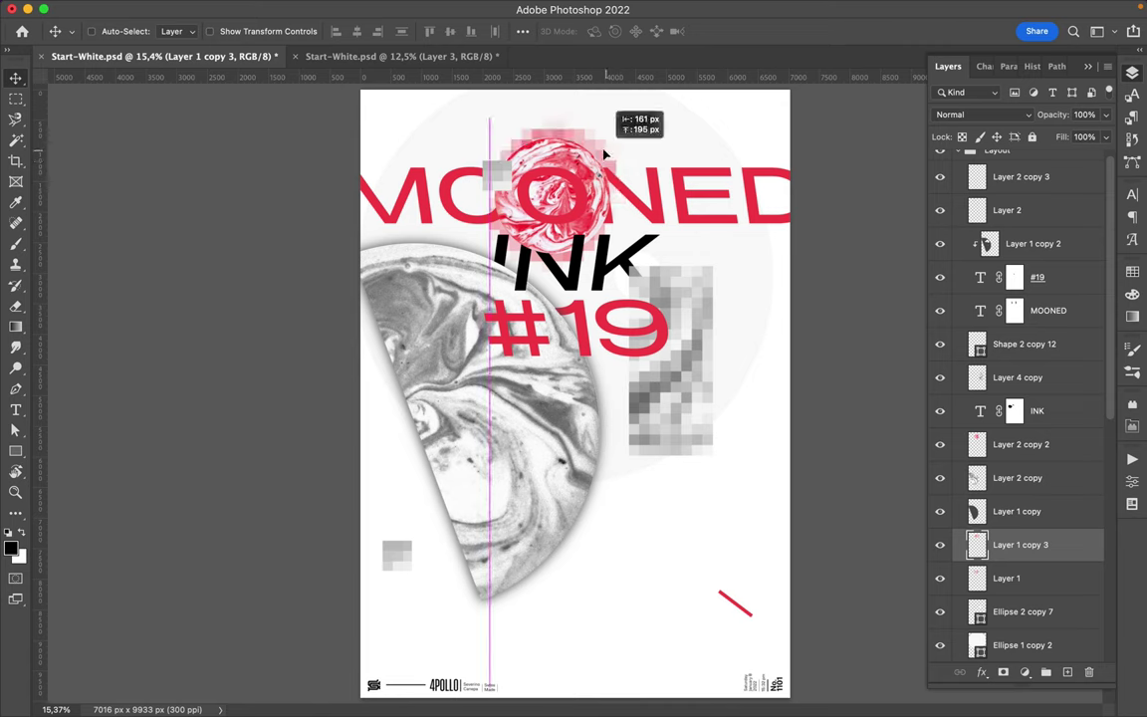
# Add a half-moon copy scaled to about 26%, rotated beside the pixel block, with its two layers merged.
pyautogui.click(418, 443)
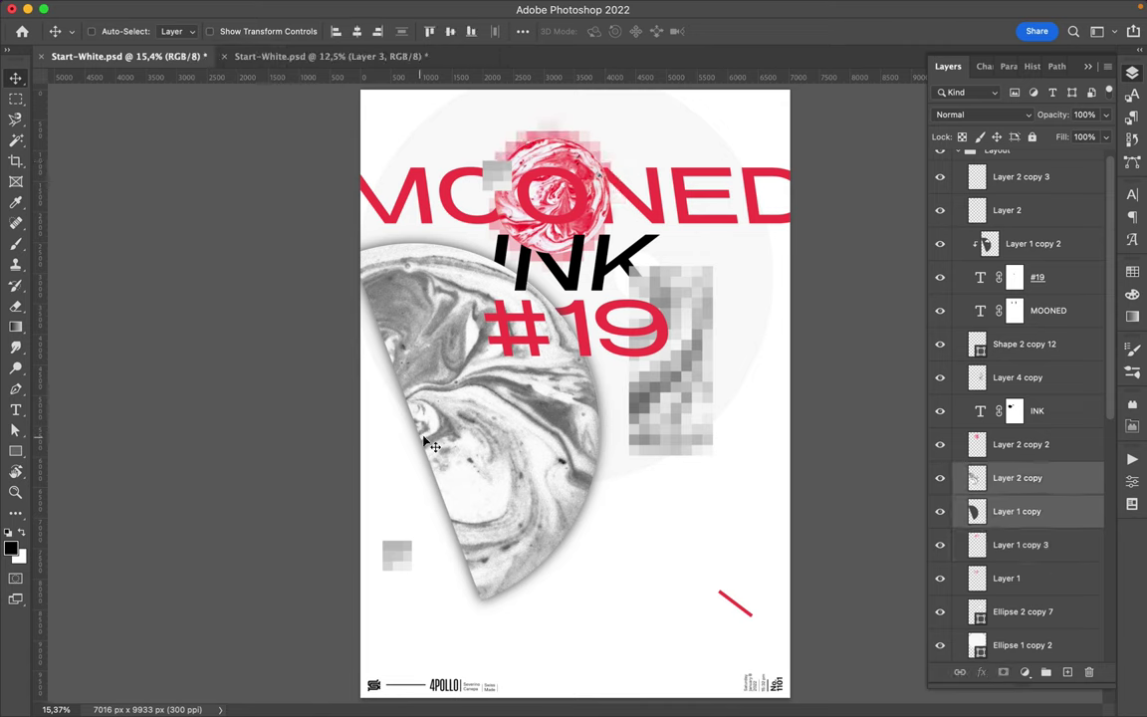
pyautogui.moveTo(428, 441); pyautogui.dragTo(514, 470)
pyautogui.hotkey('ctrl', 't')
pyautogui.moveTo(550, 635); pyautogui.dragTo(548, 359)
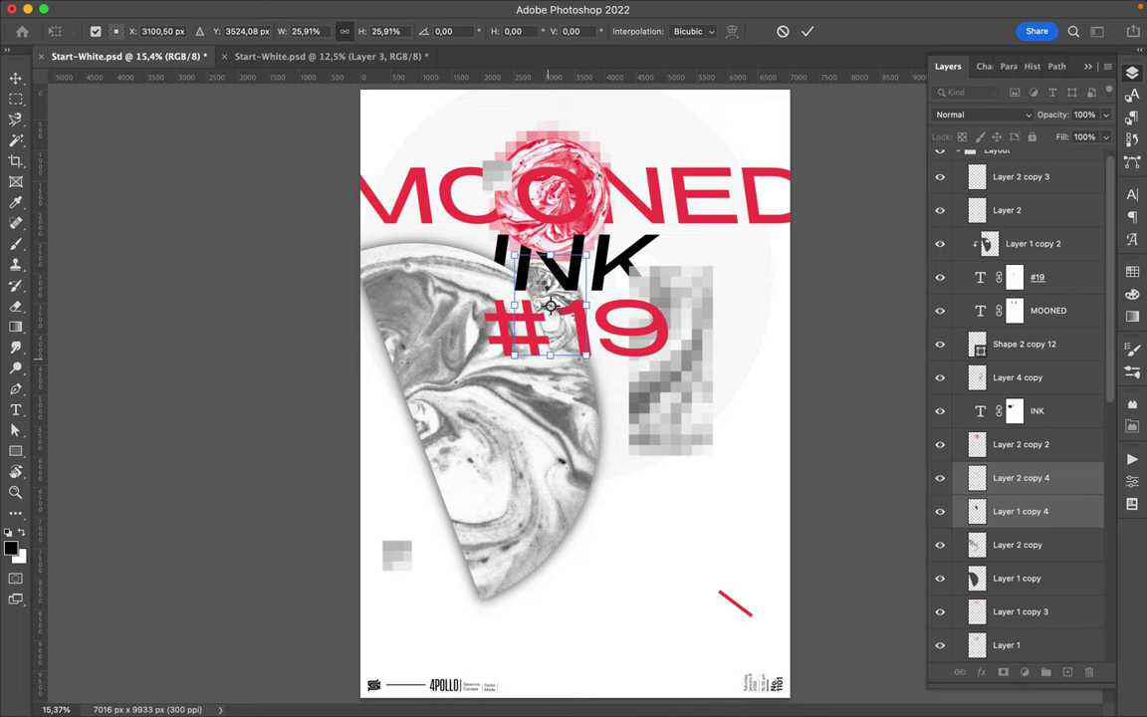
pyautogui.press('Return')
pyautogui.moveTo(551, 306); pyautogui.dragTo(615, 421)
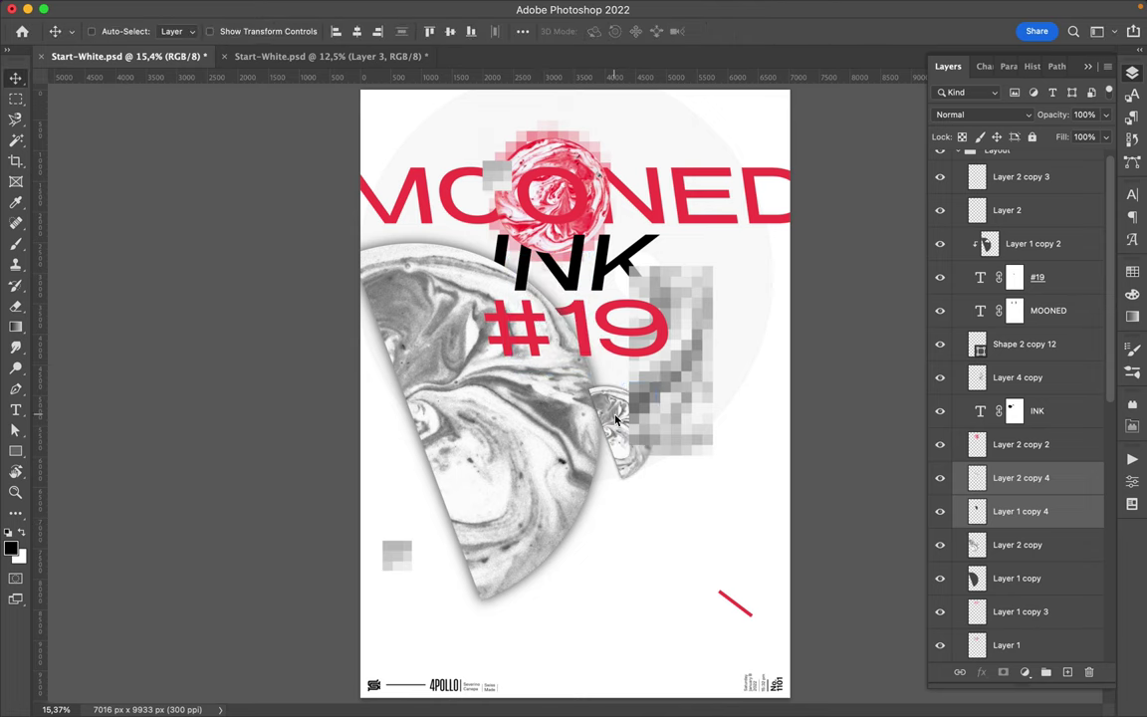
pyautogui.hotkey('ctrl', 't')
pyautogui.moveTo(581, 357); pyautogui.dragTo(551, 461)
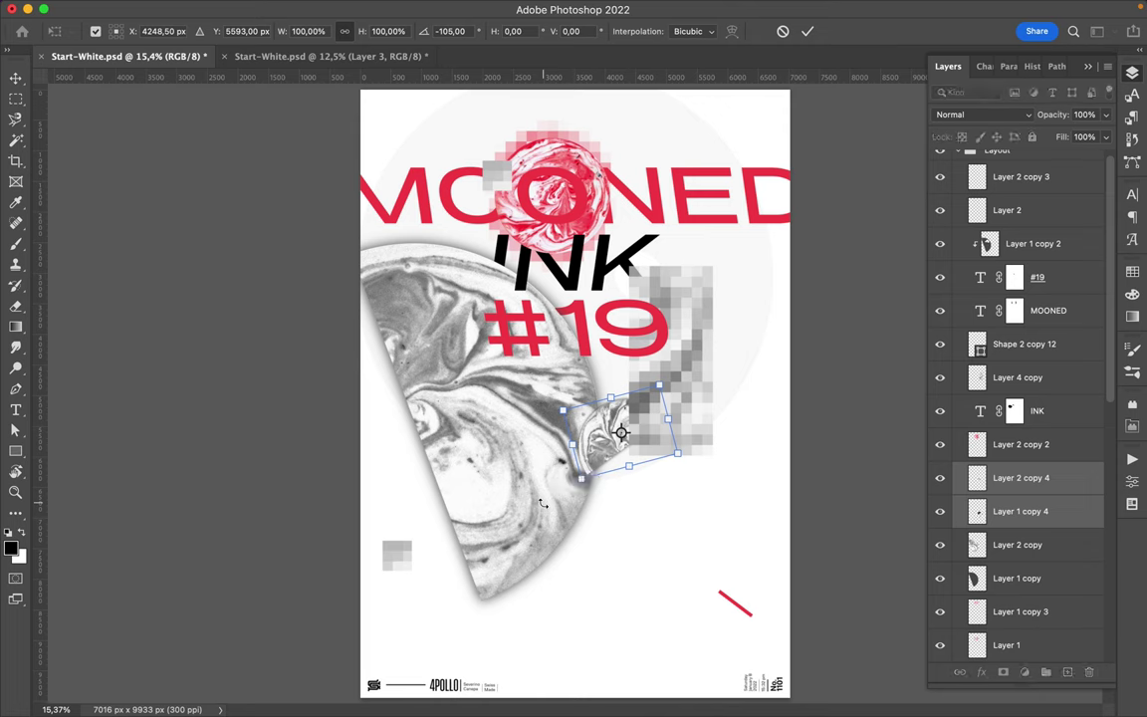
pyautogui.press('Return')
pyautogui.moveTo(1020, 478); pyautogui.dragTo(1019, 239)
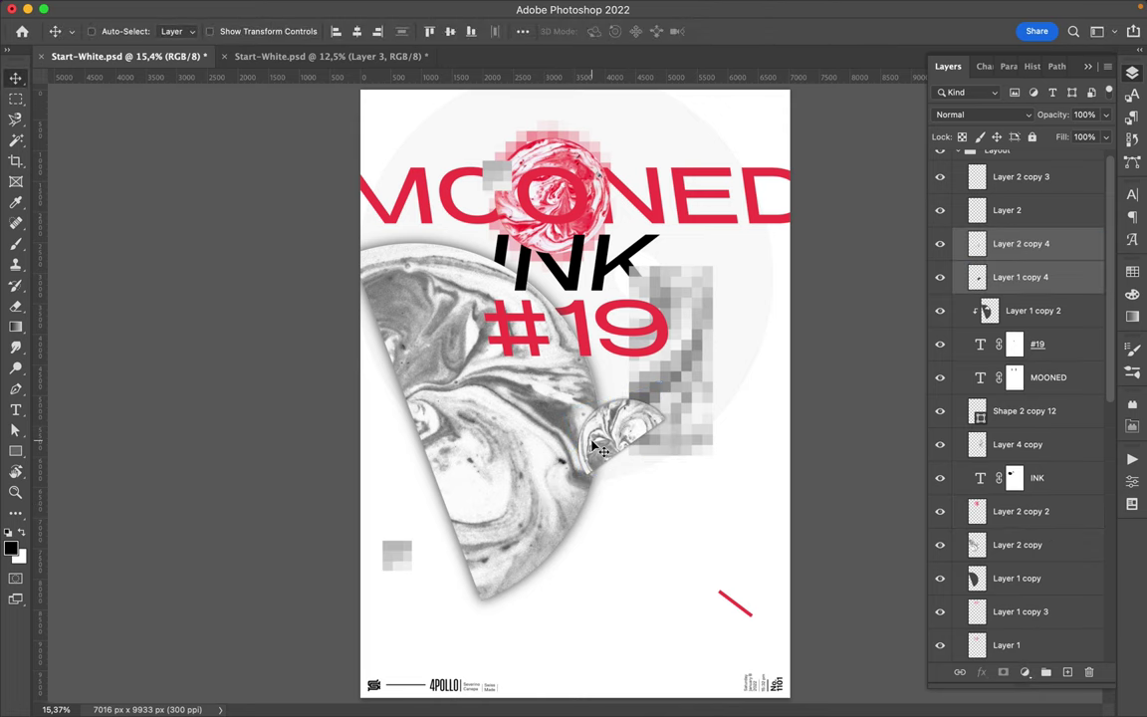
pyautogui.moveTo(594, 448); pyautogui.dragTo(601, 430)
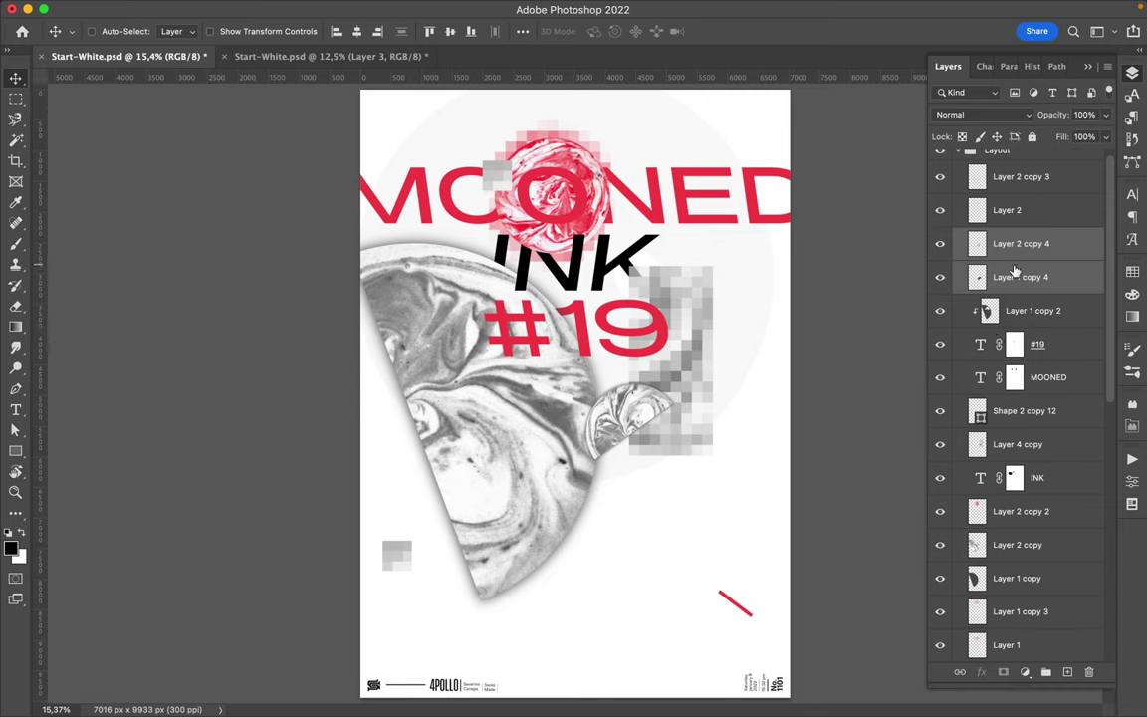
pyautogui.hotkey('ctrl', 'e')
# Mask the small half-moon and erase where it overlaps the big half-moon's outline.
pyautogui.click(1003, 672)
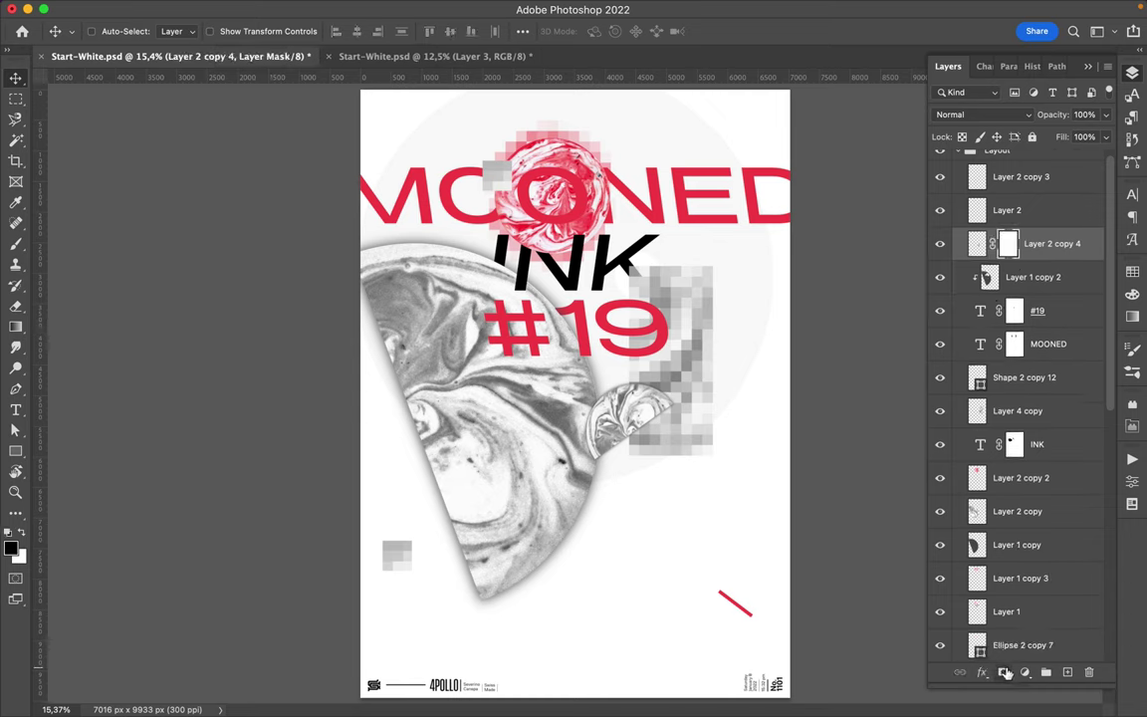
pyautogui.click(1010, 511)
pyautogui.keyDown('ctrl'); pyautogui.click(975, 512); pyautogui.keyUp('ctrl')
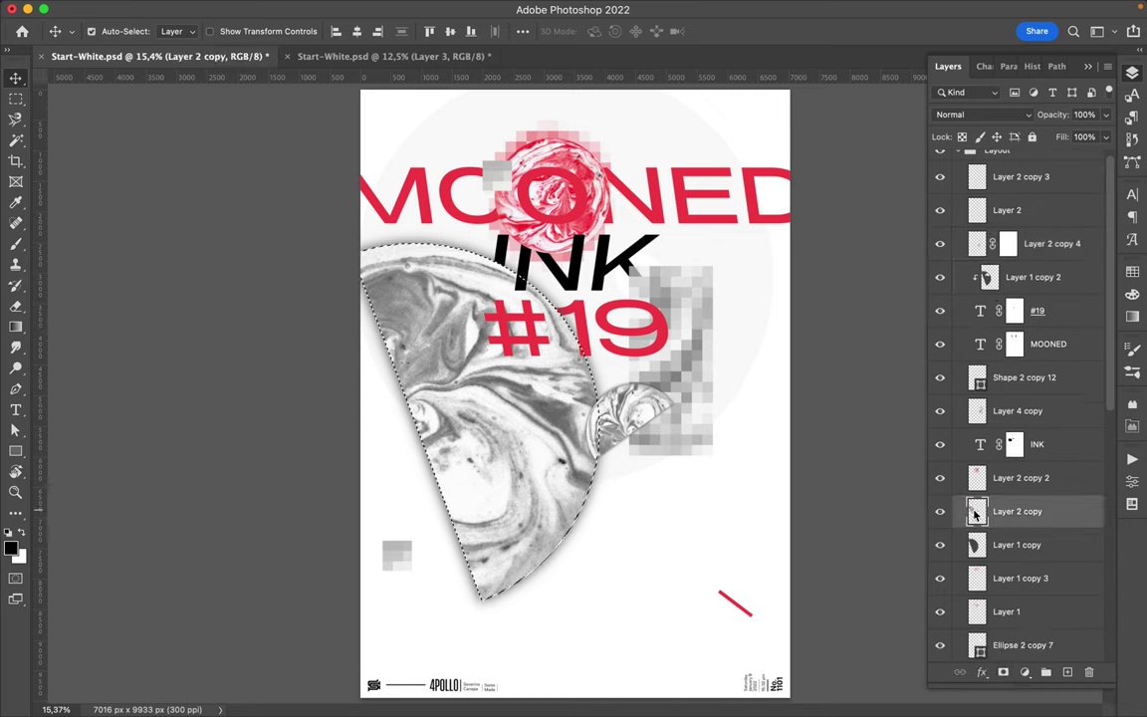
pyautogui.click(610, 409)
pyautogui.press('e')
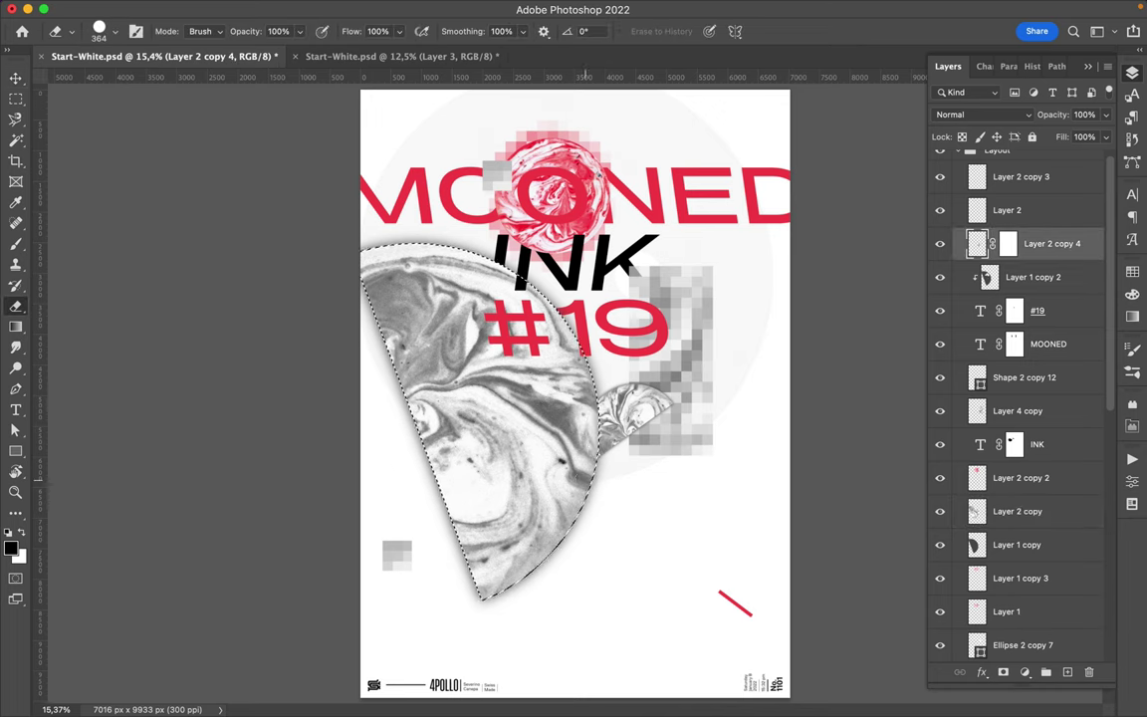
pyautogui.press('m')
pyautogui.hotkey('ctrl', 'd')
pyautogui.press('v')
# Duplicate Layer 1 copy as Layer 1 copy 4 and clip it onto the small half-moon.
pyautogui.keyDown('ctrl'); pyautogui.click(594, 509); pyautogui.keyUp('ctrl')
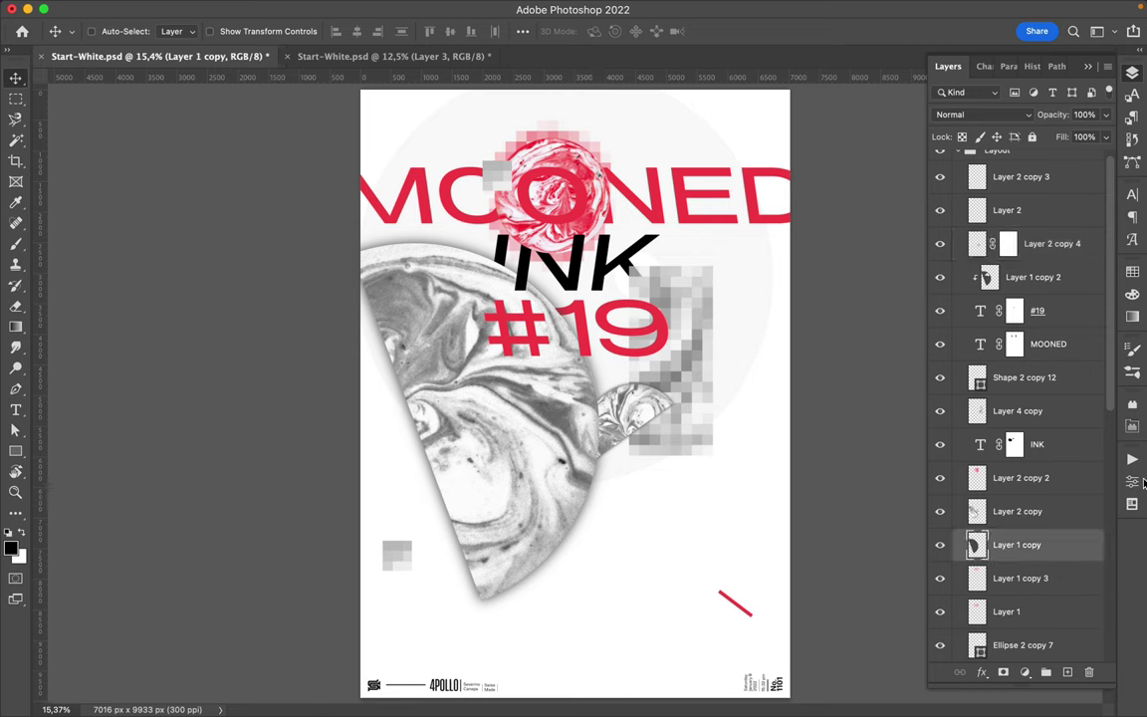
pyautogui.moveTo(1041, 545); pyautogui.dragTo(1018, 180)
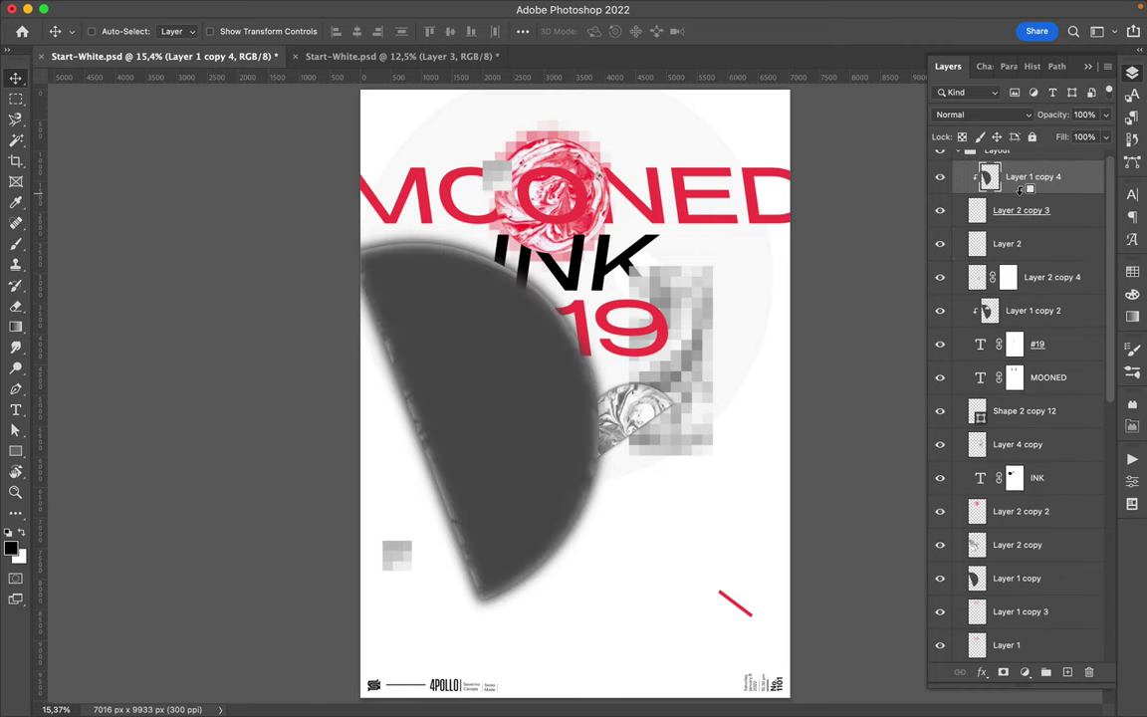
pyautogui.keyDown('alt'); pyautogui.click(1018, 192); pyautogui.keyUp('alt')
pyautogui.moveTo(1018, 189)
pyautogui.mouseDown()
pyautogui.moveTo(1008, 221)
pyautogui.moveTo(959, 254)
pyautogui.mouseUp()
pyautogui.keyDown('alt'); pyautogui.click(1008, 221); pyautogui.keyUp('alt')
pyautogui.keyDown('alt'); pyautogui.click(960, 255); pyautogui.keyUp('alt')
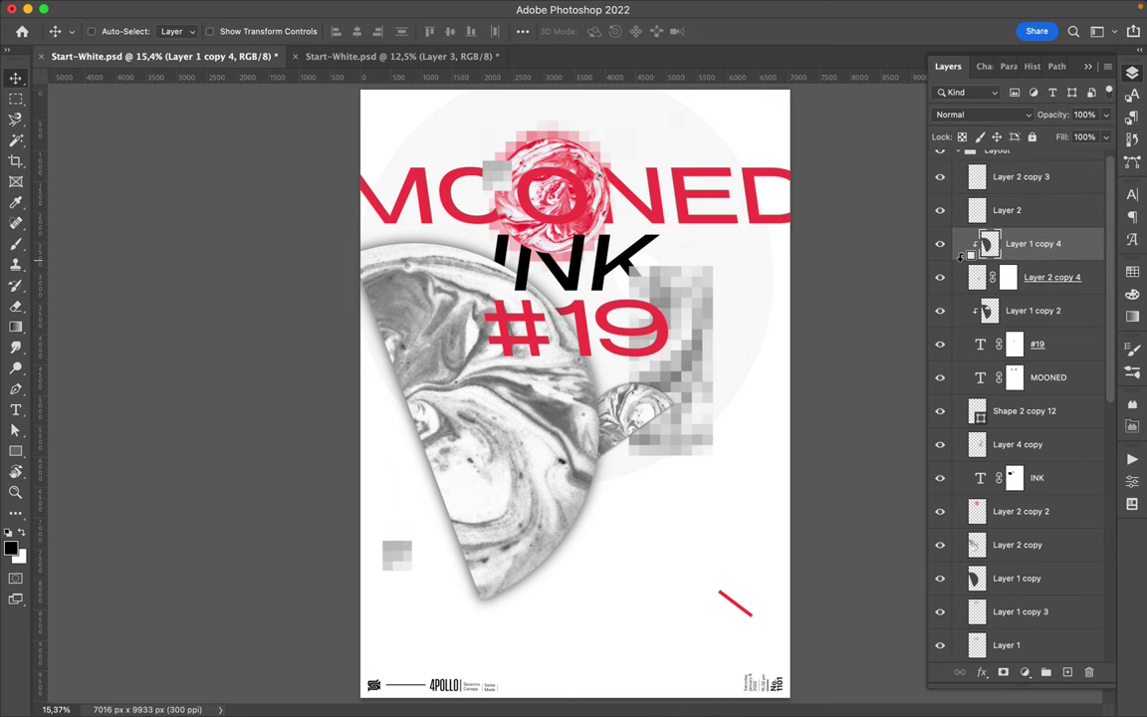
# Copy the grey pixel block column to a new Layer 3 and shift it right.
pyautogui.keyDown('ctrl'); pyautogui.click(703, 385); pyautogui.keyUp('ctrl')
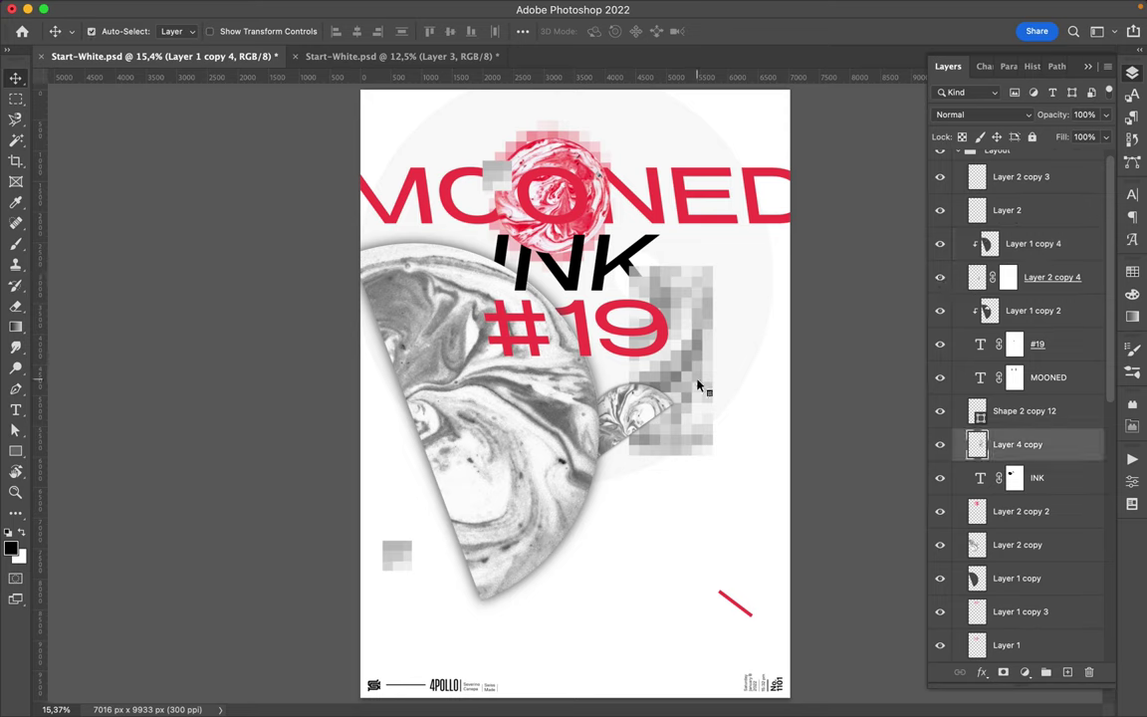
pyautogui.press('m')
pyautogui.moveTo(692, 254); pyautogui.dragTo(745, 476)
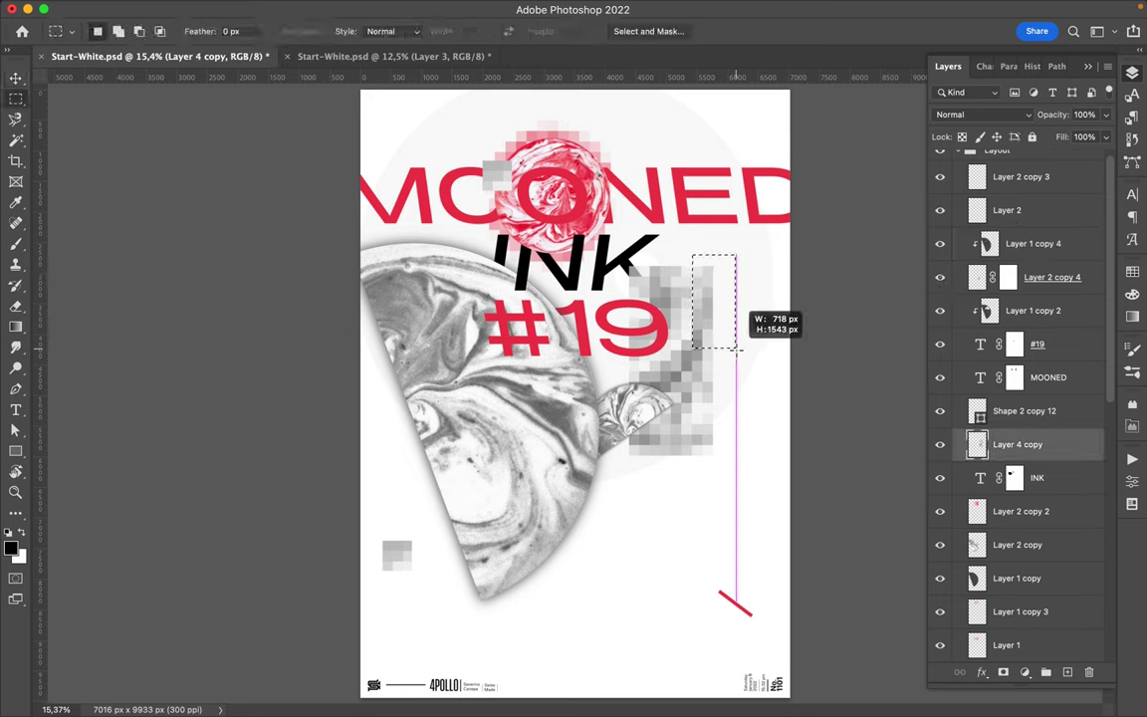
pyautogui.hotkey('ctrl', 'j')
pyautogui.press('v')
pyautogui.moveTo(719, 435); pyautogui.dragTo(781, 435)
# Duplicate the small red line to the top-left and rotate it steeper.
pyautogui.moveTo(737, 607)
pyautogui.mouseDown()
pyautogui.moveTo(426, 145)
pyautogui.moveTo(416, 107)
pyautogui.mouseUp()
pyautogui.hotkey('ctrl', 't')
pyautogui.press('Return')
pyautogui.moveTo(431, 154); pyautogui.dragTo(440, 156)
# Place a short red mark with the Pen tool above MOONED.
pyautogui.press('p')
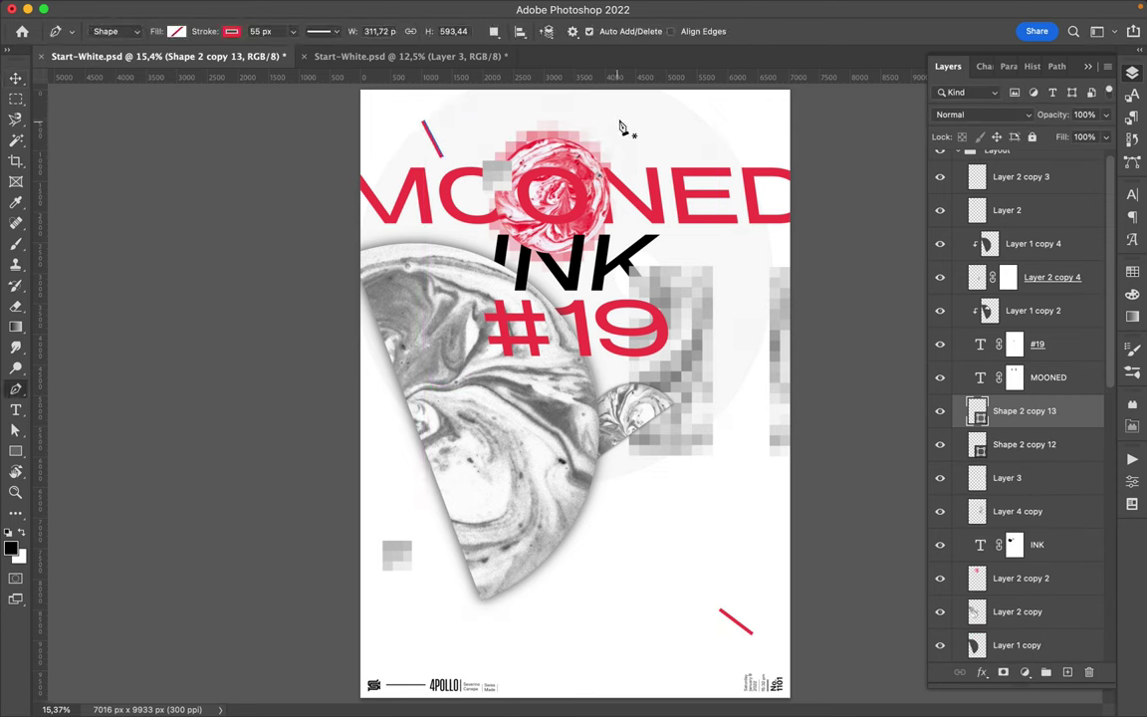
pyautogui.scroll(-2, 619, 140)
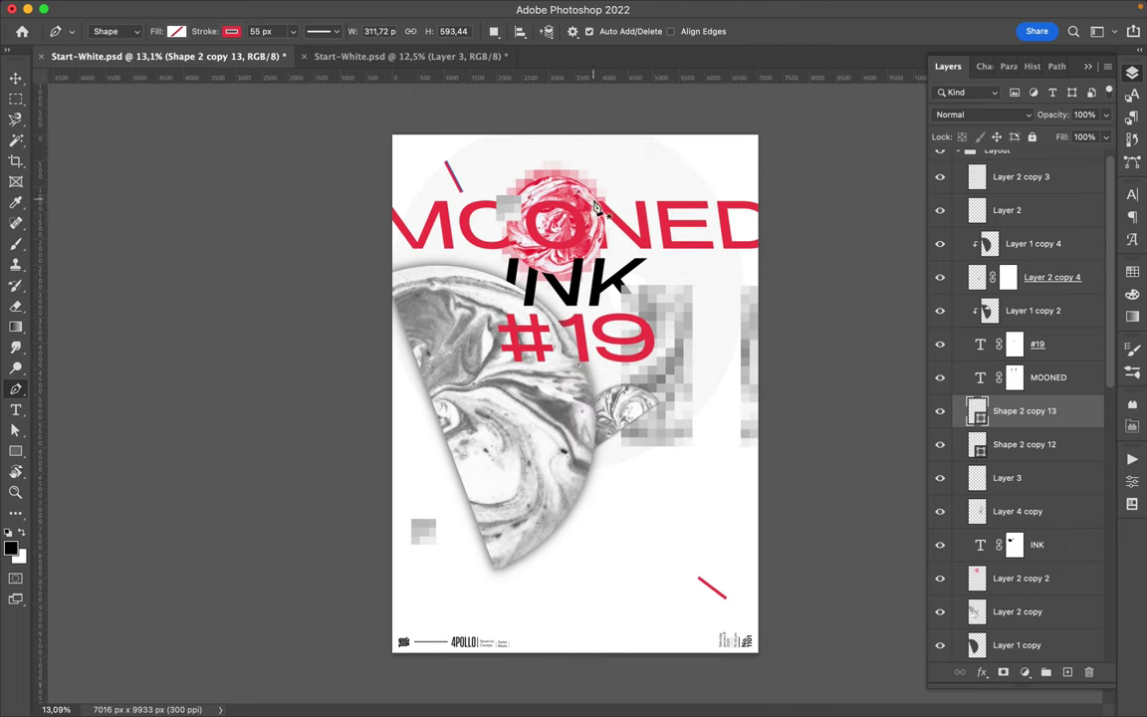
pyautogui.click(621, 156)
pyautogui.press('a')
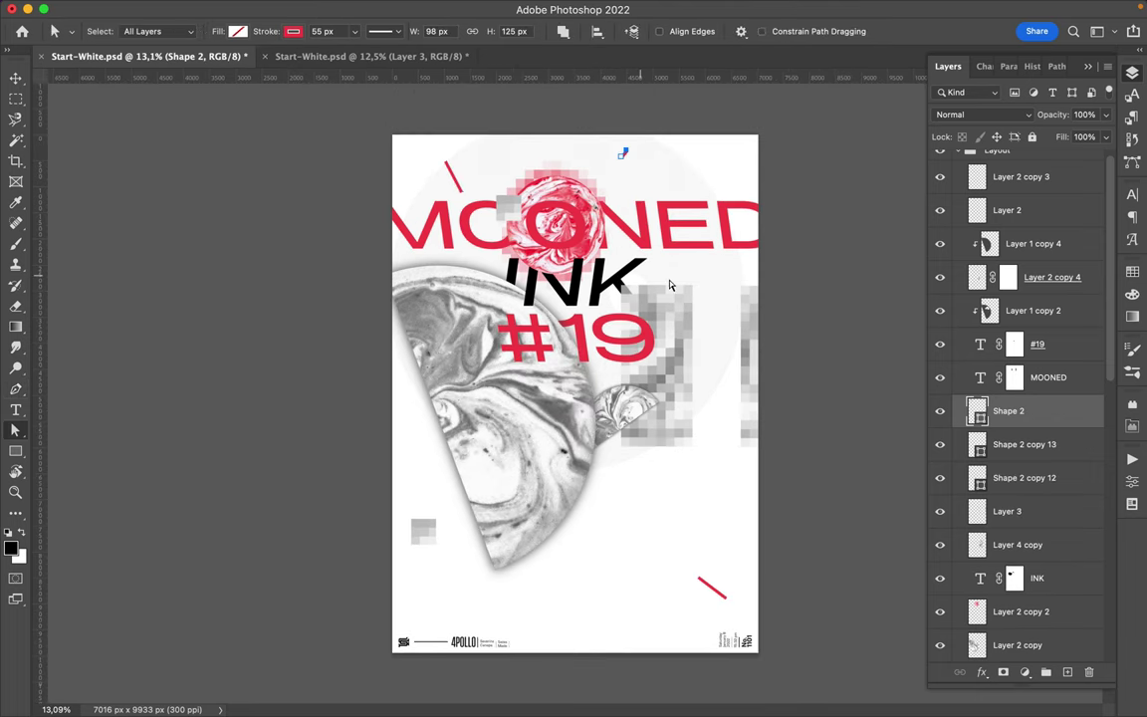
pyautogui.click(617, 254)
pyautogui.press('v')
pyautogui.click(625, 157)
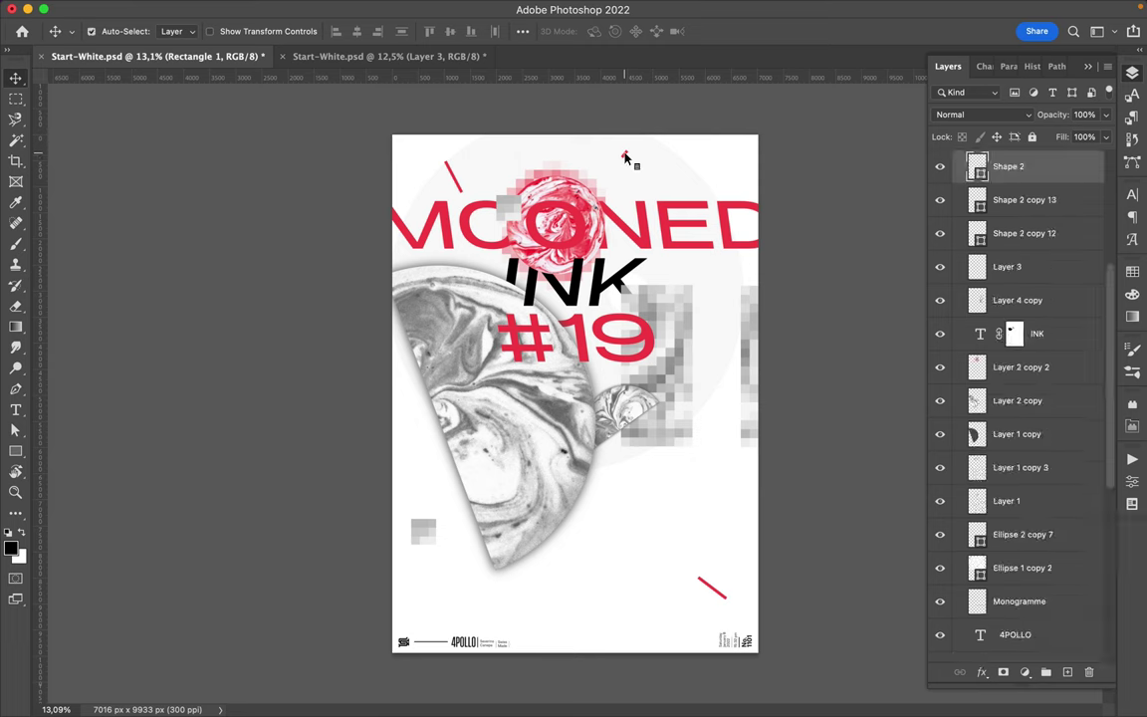
pyautogui.moveTo(626, 157); pyautogui.dragTo(474, 454)
pyautogui.click(626, 158)
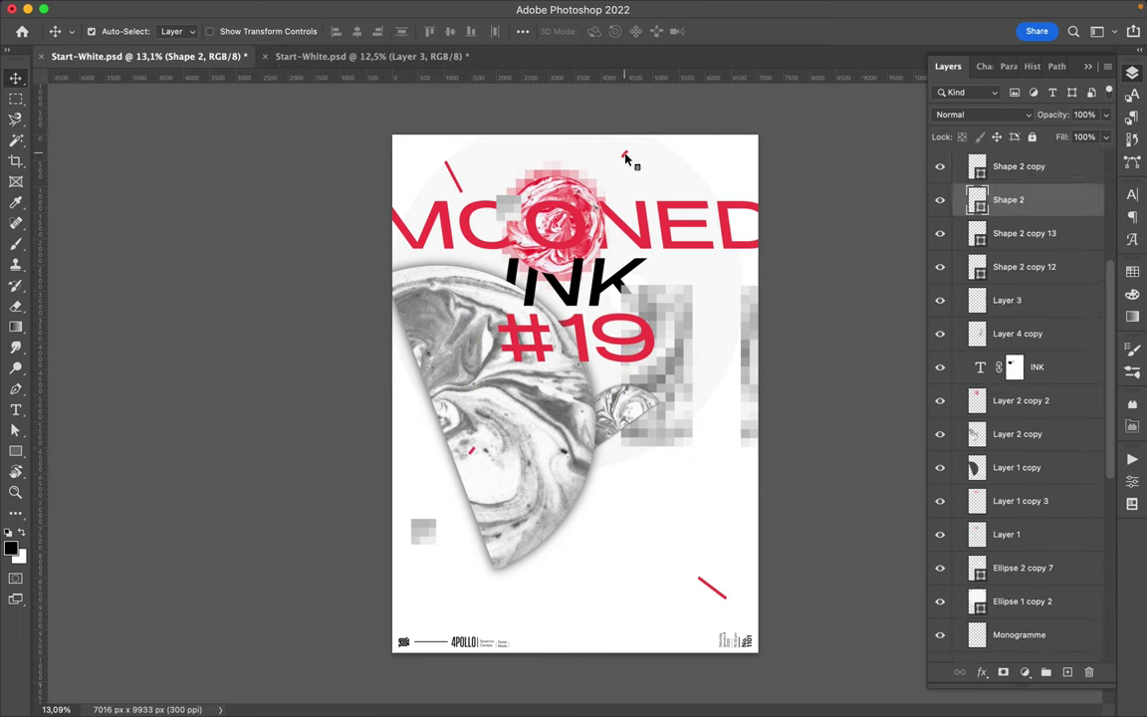
pyautogui.moveTo(627, 157); pyautogui.dragTo(631, 149)
# Duplicate the red mark beside INK, rotate it about -35°, and begin a thin red line on the left.
pyautogui.keyDown('ctrl'); pyautogui.click(474, 455); pyautogui.keyUp('ctrl')
pyautogui.moveTo(474, 455)
pyautogui.mouseDown()
pyautogui.moveTo(670, 264)
pyautogui.moveTo(653, 259)
pyautogui.mouseUp()
pyautogui.hotkey('ctrl', 't')
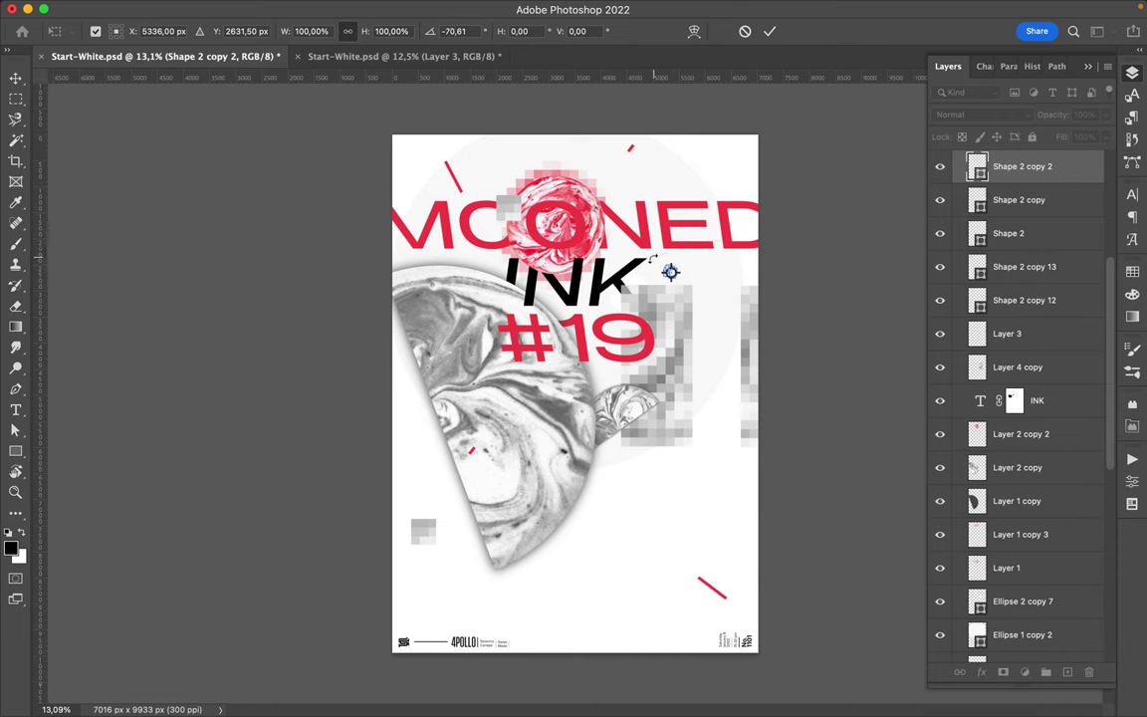
pyautogui.press('Return')
pyautogui.click(673, 276)
pyautogui.hotkey('ctrl', 't')
pyautogui.moveTo(674, 261); pyautogui.dragTo(656, 263)
pyautogui.press('Return')
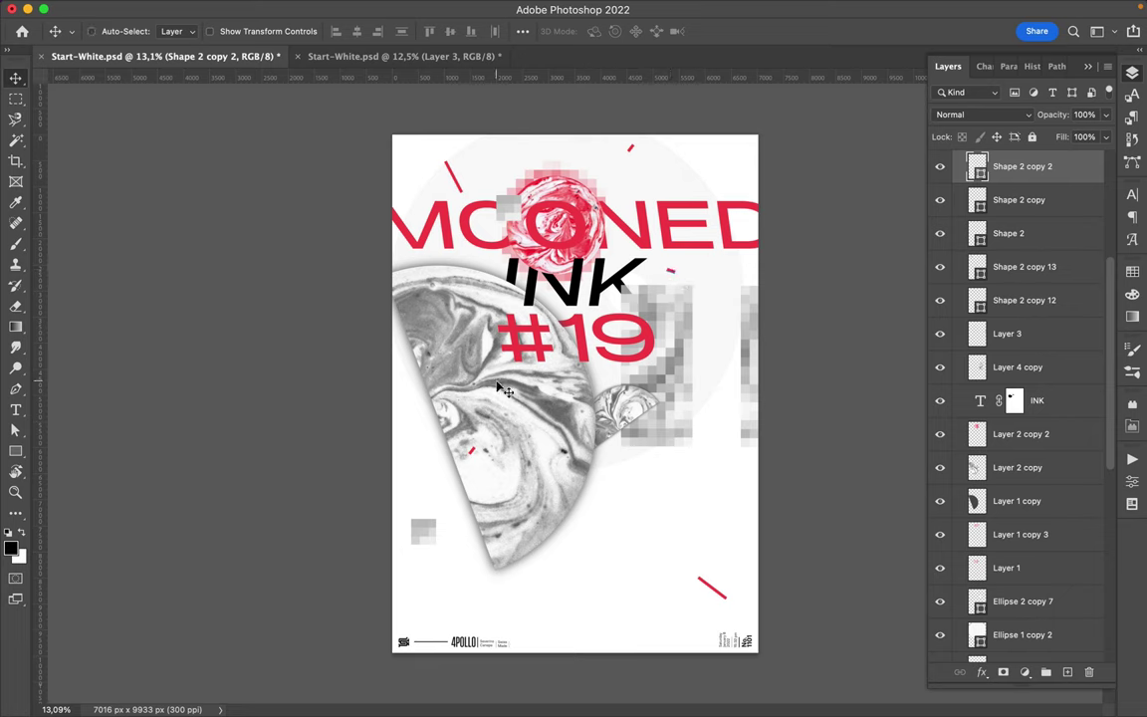
pyautogui.press('p')
pyautogui.click(459, 332)
# Finish the left diagonal red line and set its stroke width to 175 px.
pyautogui.click(364, 425)
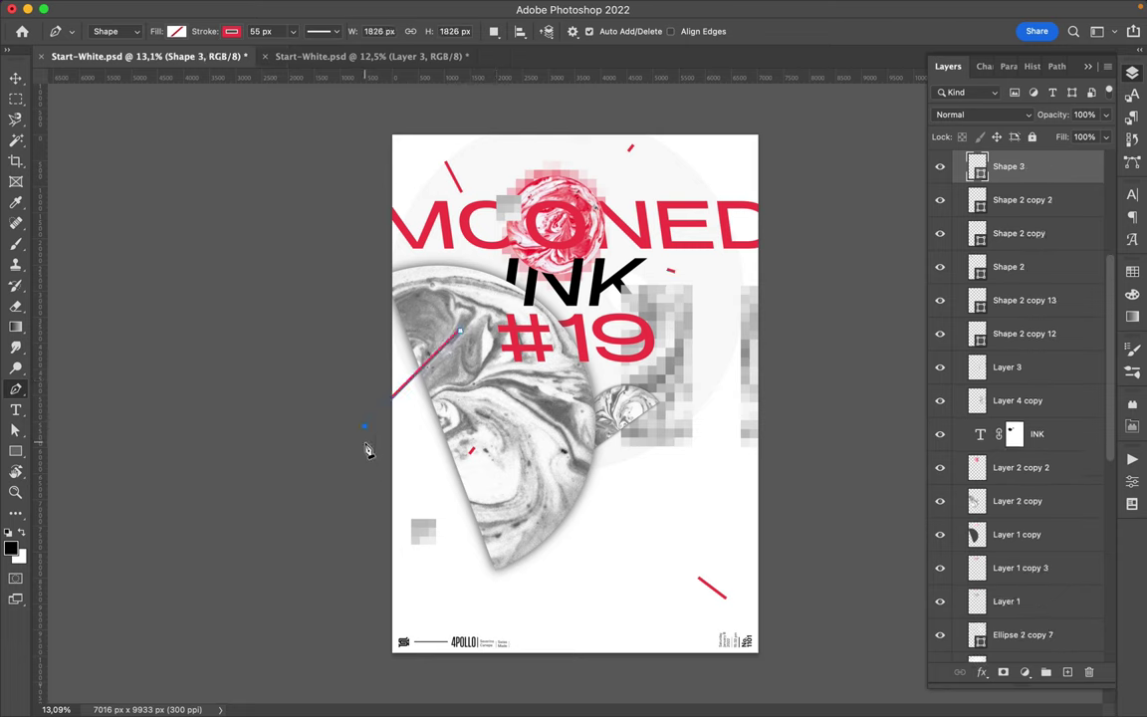
pyautogui.press('a')
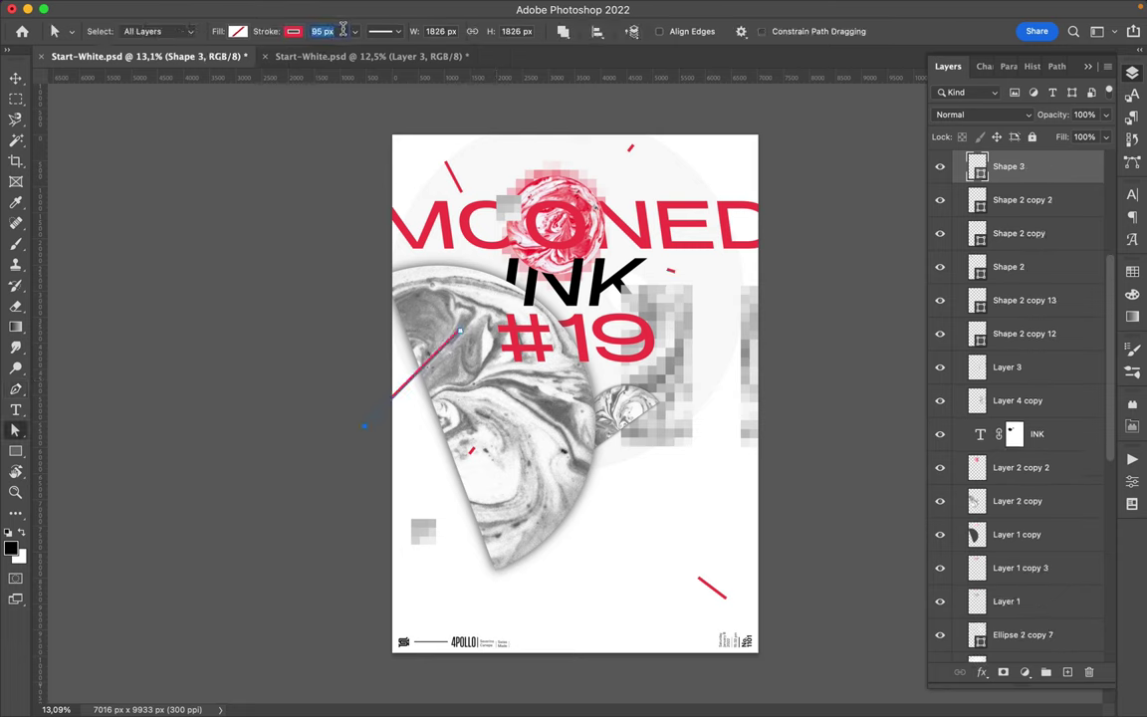
pyautogui.write('145')
pyautogui.press('Return')
pyautogui.click(342, 31)
pyautogui.press('Return')
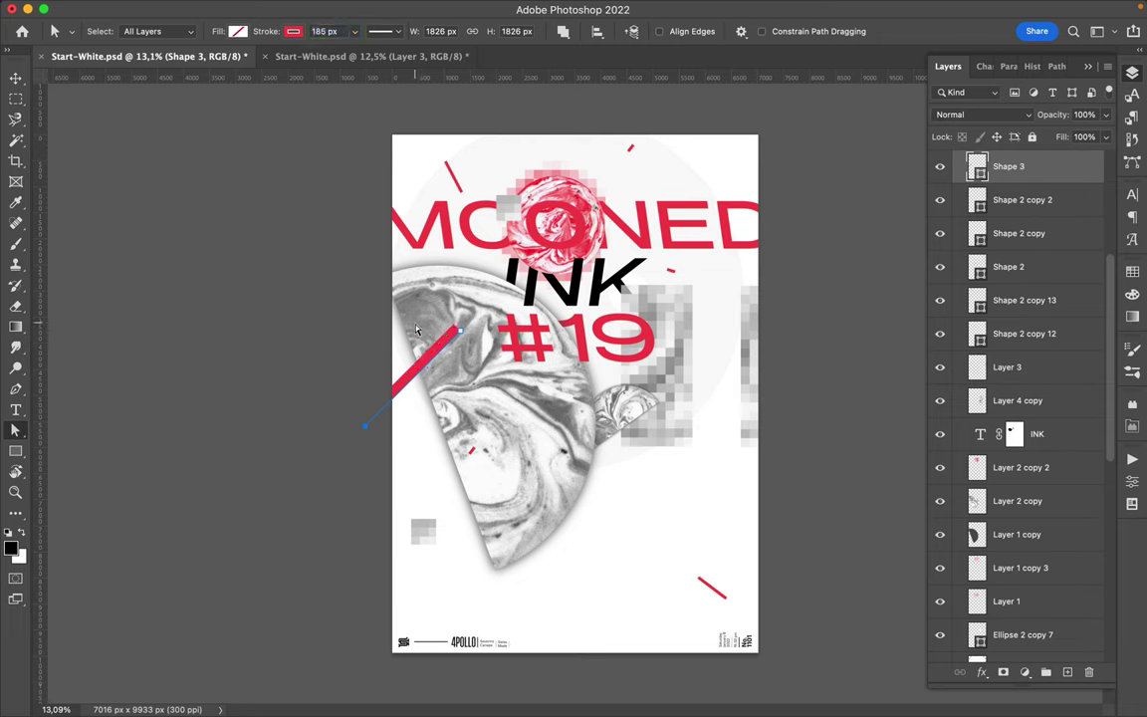
# Duplicate the line lower and steeper as a 755 px wide red bar at the bottom.
pyautogui.press('v')
pyautogui.moveTo(426, 367); pyautogui.dragTo(586, 530)
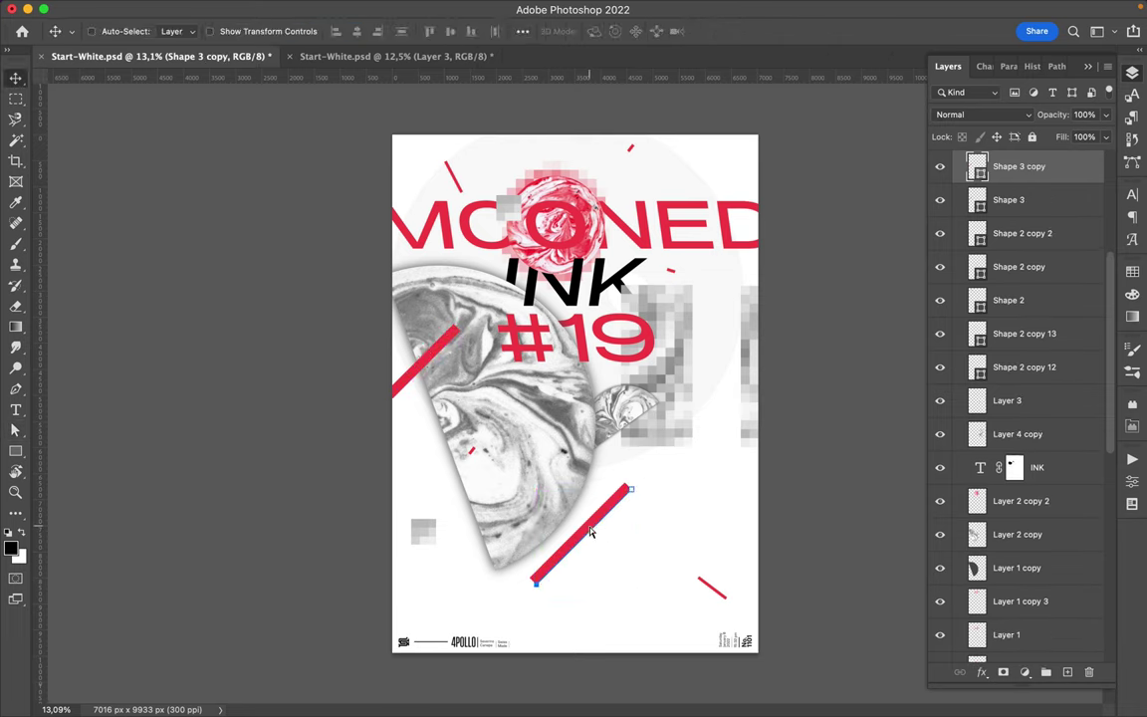
pyautogui.hotkey('ctrl', 't')
pyautogui.moveTo(585, 517)
pyautogui.mouseDown()
pyautogui.moveTo(577, 507)
pyautogui.moveTo(638, 583)
pyautogui.mouseUp()
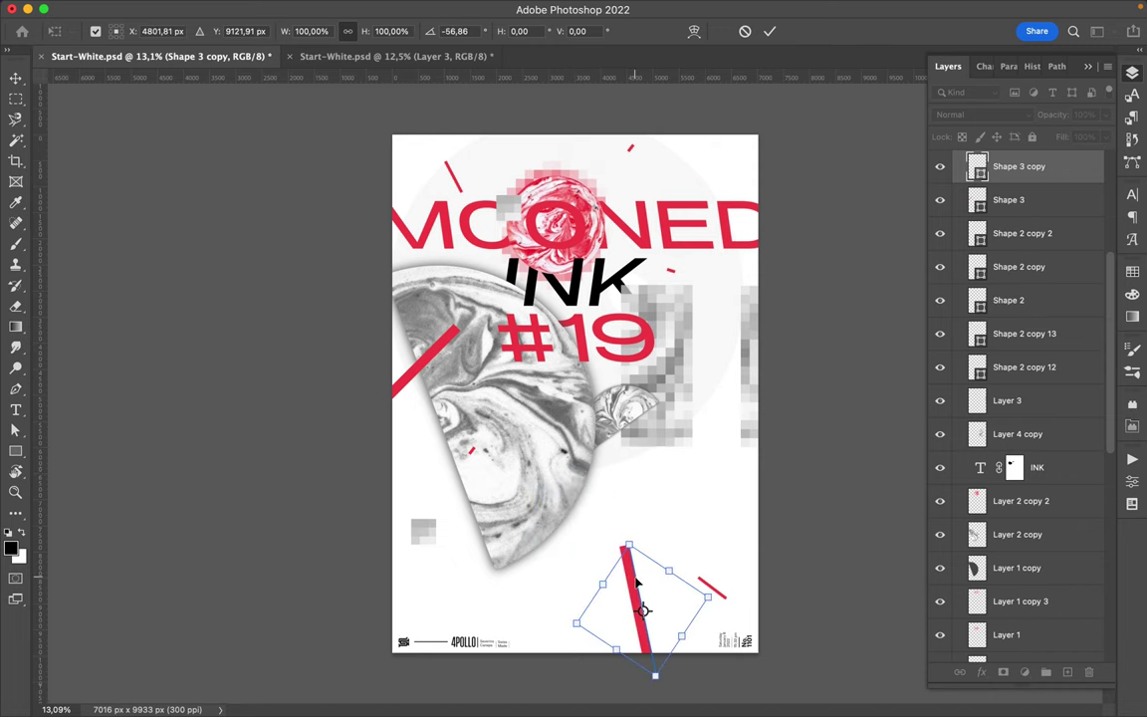
pyautogui.press('Return')
pyautogui.press('a')
pyautogui.click(332, 31)
pyautogui.scroll(10, 332, 31)
pyautogui.scroll(10, 332, 31)
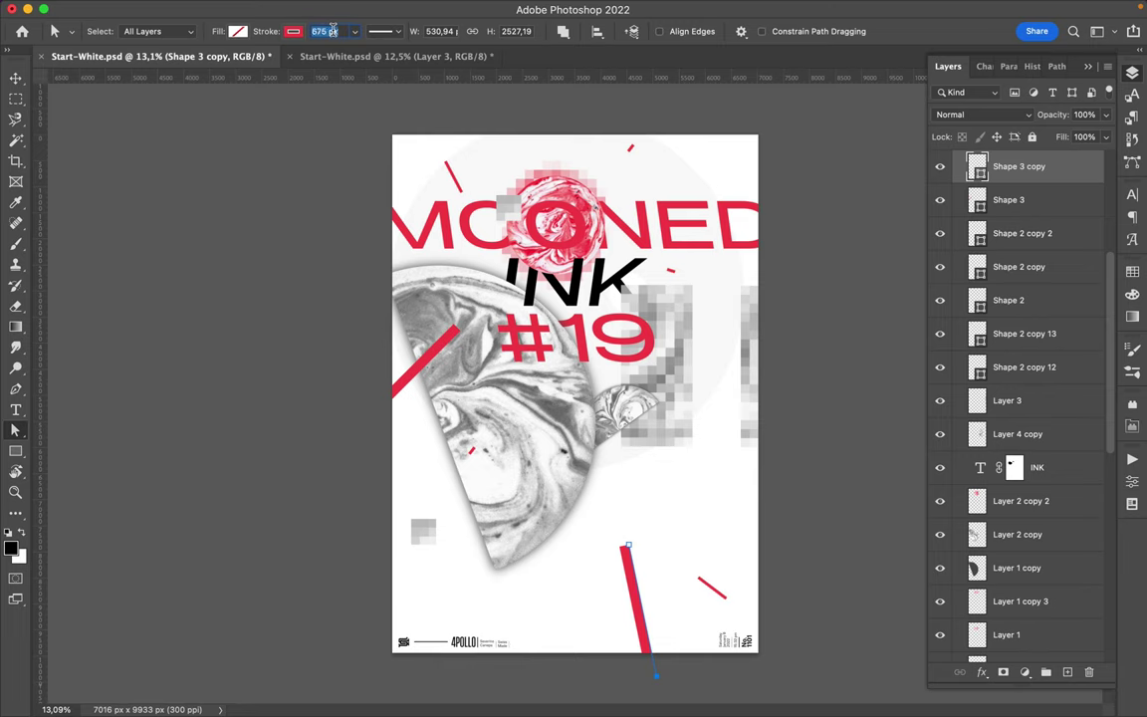
pyautogui.press('Return')
pyautogui.press('v')
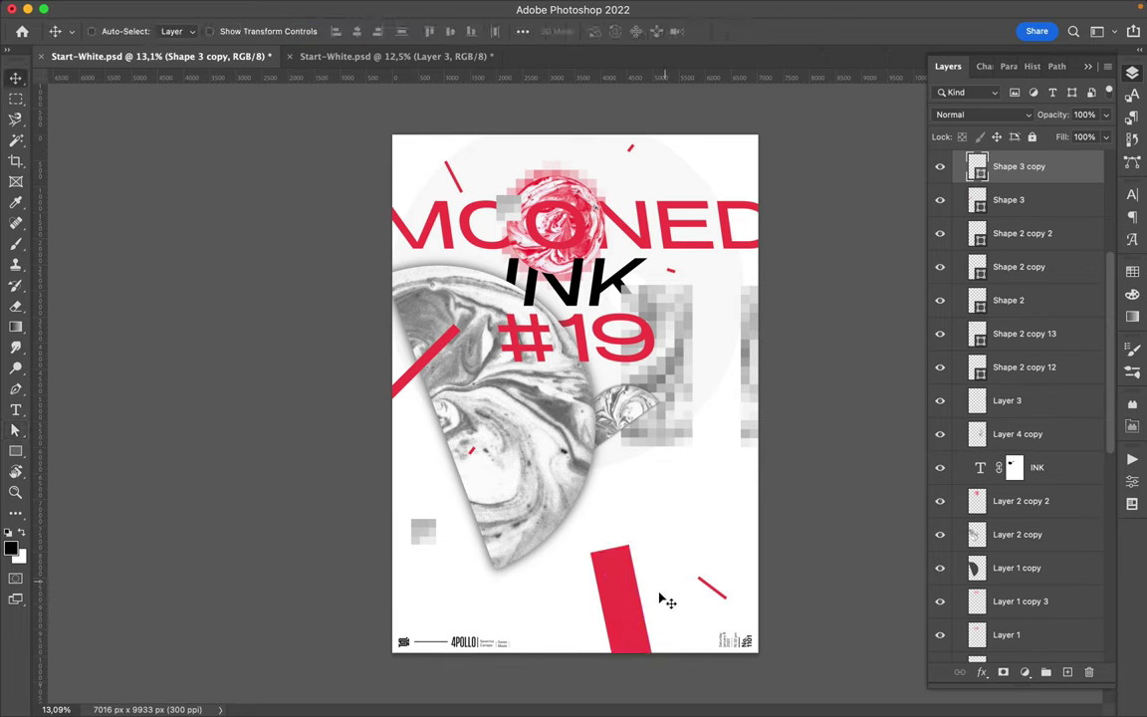
pyautogui.moveTo(631, 615); pyautogui.dragTo(627, 594)
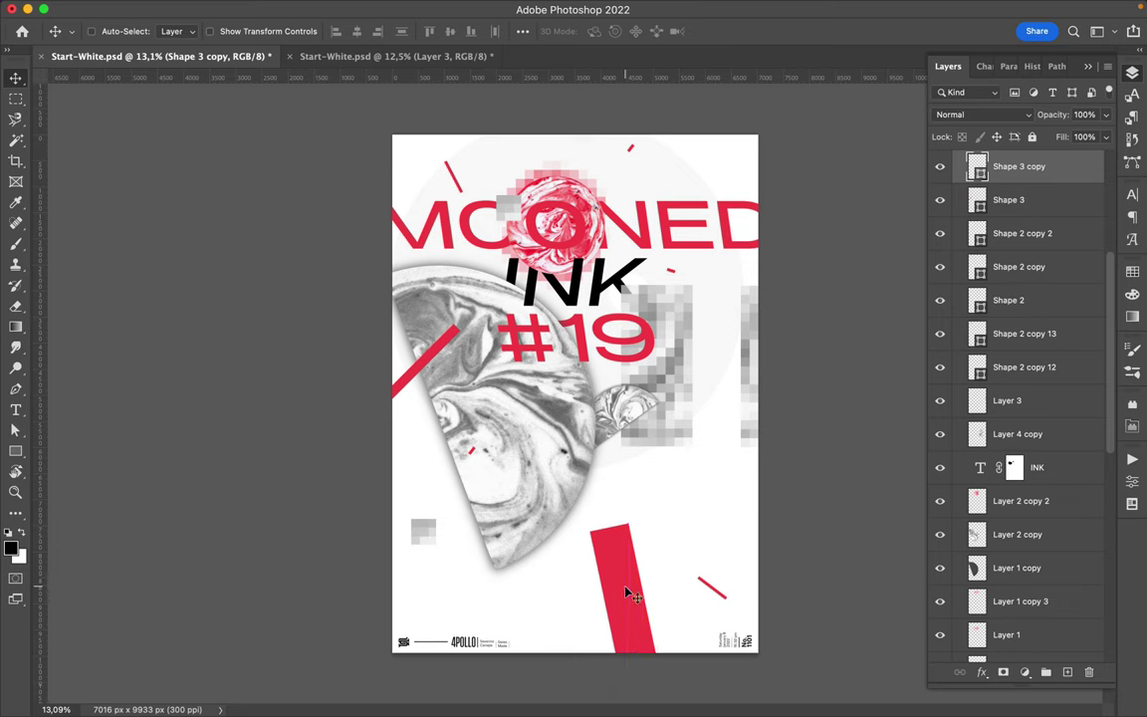
# Move the copied pixel blocks left and place a pink mosaic copy on the top-right edge.
pyautogui.click(754, 430)
pyautogui.moveTo(753, 429); pyautogui.dragTo(396, 475)
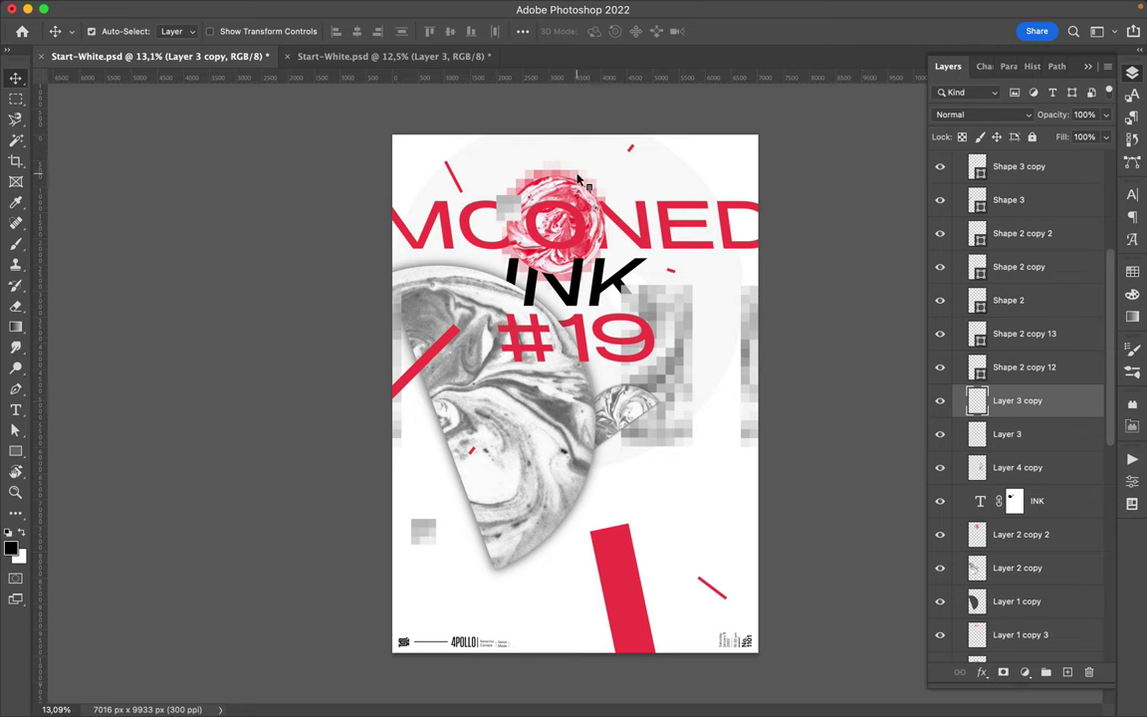
pyautogui.moveTo(578, 180); pyautogui.dragTo(741, 117)
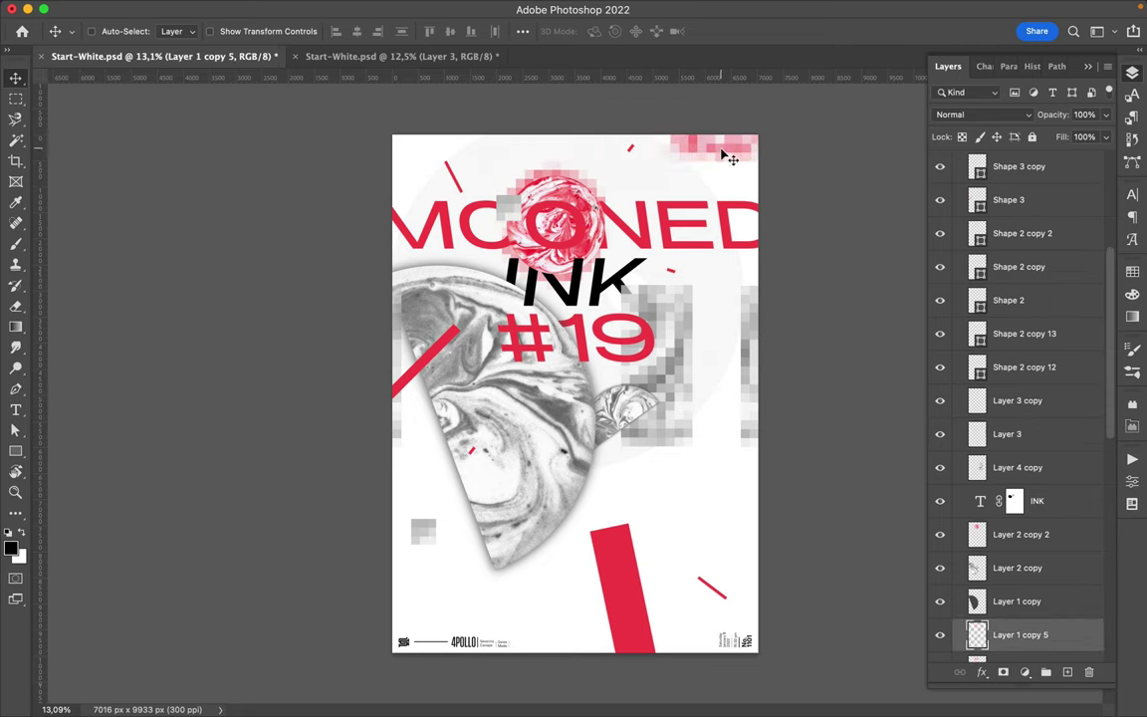
pyautogui.moveTo(741, 117); pyautogui.dragTo(734, 136)
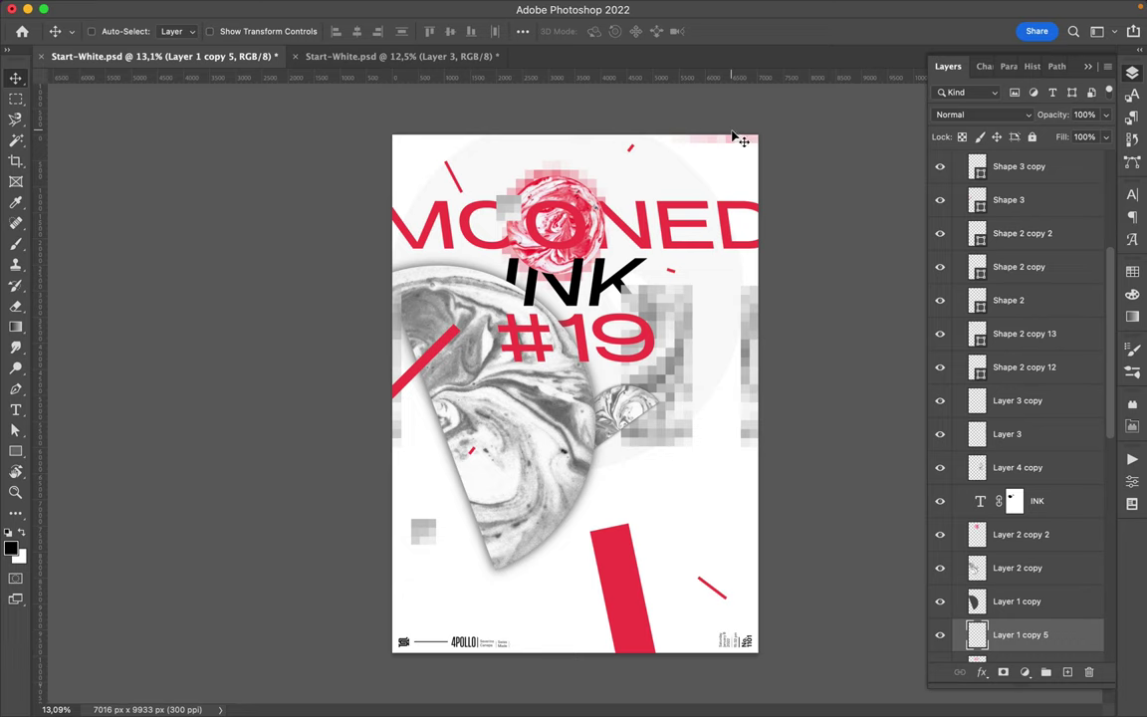
# Duplicate the white circle above MOONED with INK temporarily hidden, then save the poster.
pyautogui.keyDown('super'); pyautogui.click(638, 284); pyautogui.keyUp('super')
pyautogui.press('super')
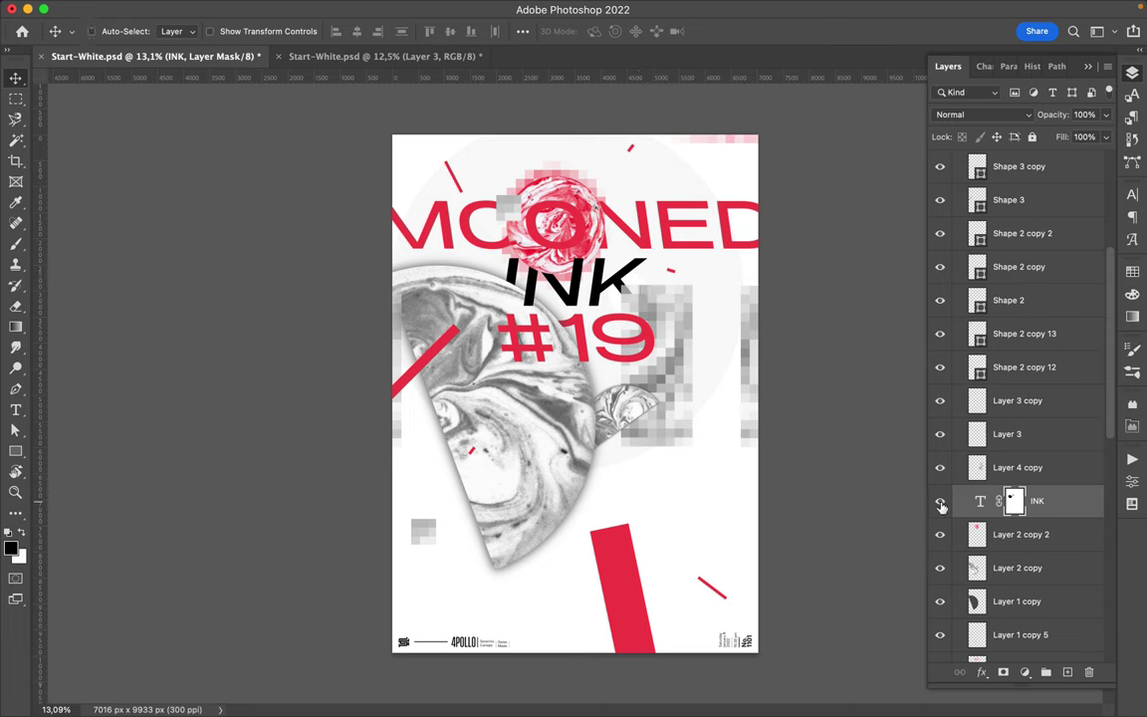
pyautogui.click(941, 505)
pyautogui.click(634, 284)
pyautogui.keyDown('alt'); pyautogui.moveTo(639, 283); pyautogui.dragTo(617, 171); pyautogui.keyUp('alt')
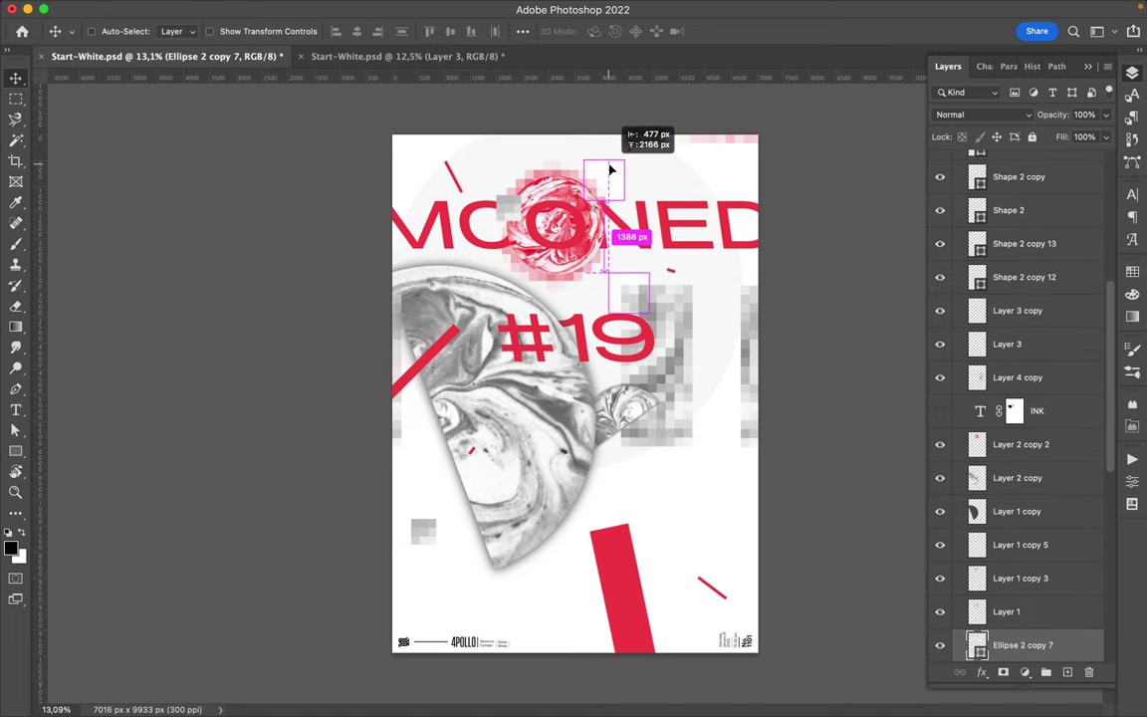
pyautogui.click(940, 411)
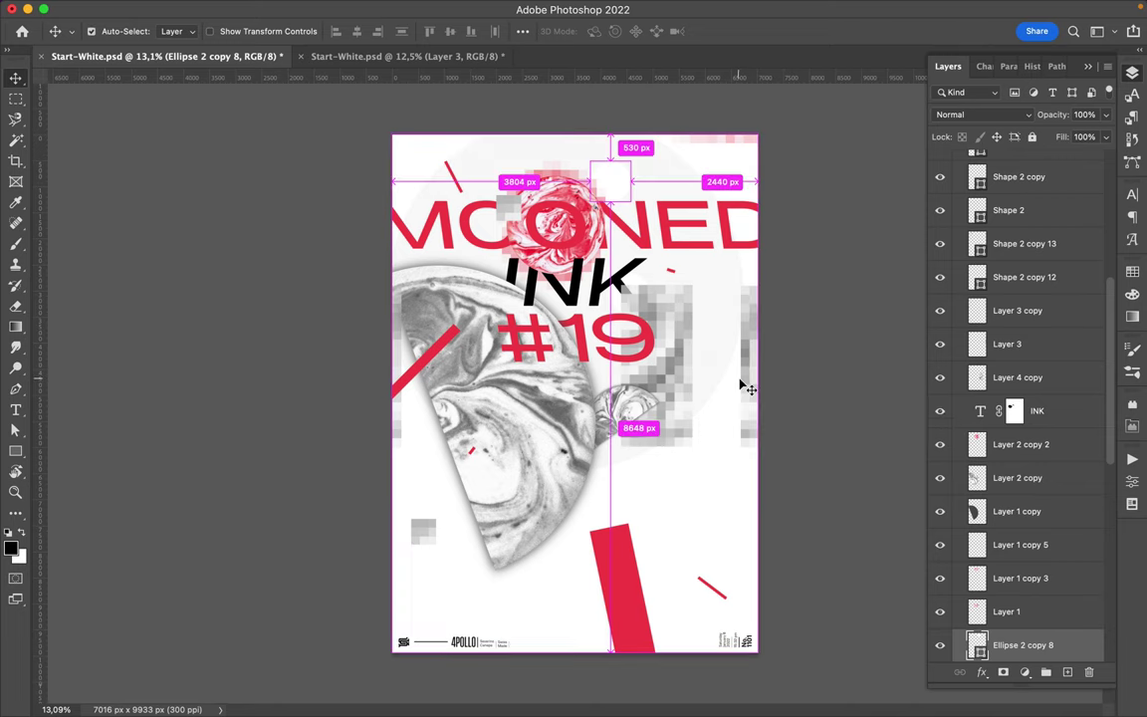
pyautogui.press('super+s')
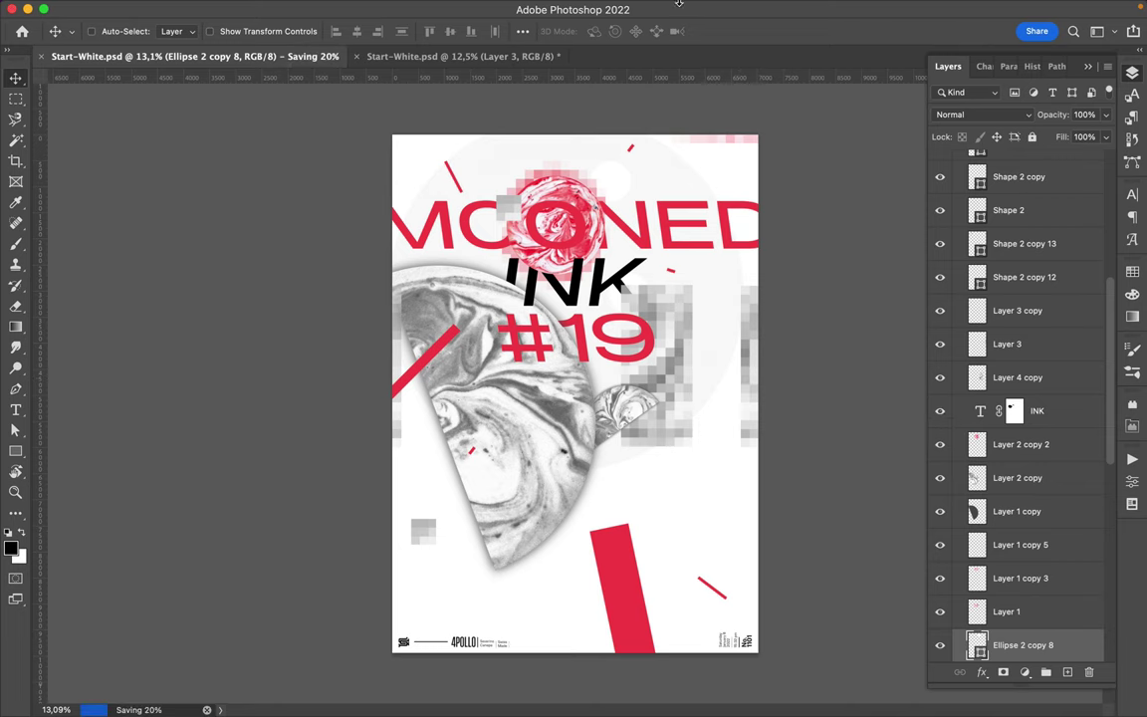
# Complete the save and display the finished poster full-screen on black.
pyautogui.click(768, 9)
pyautogui.click(807, 47)
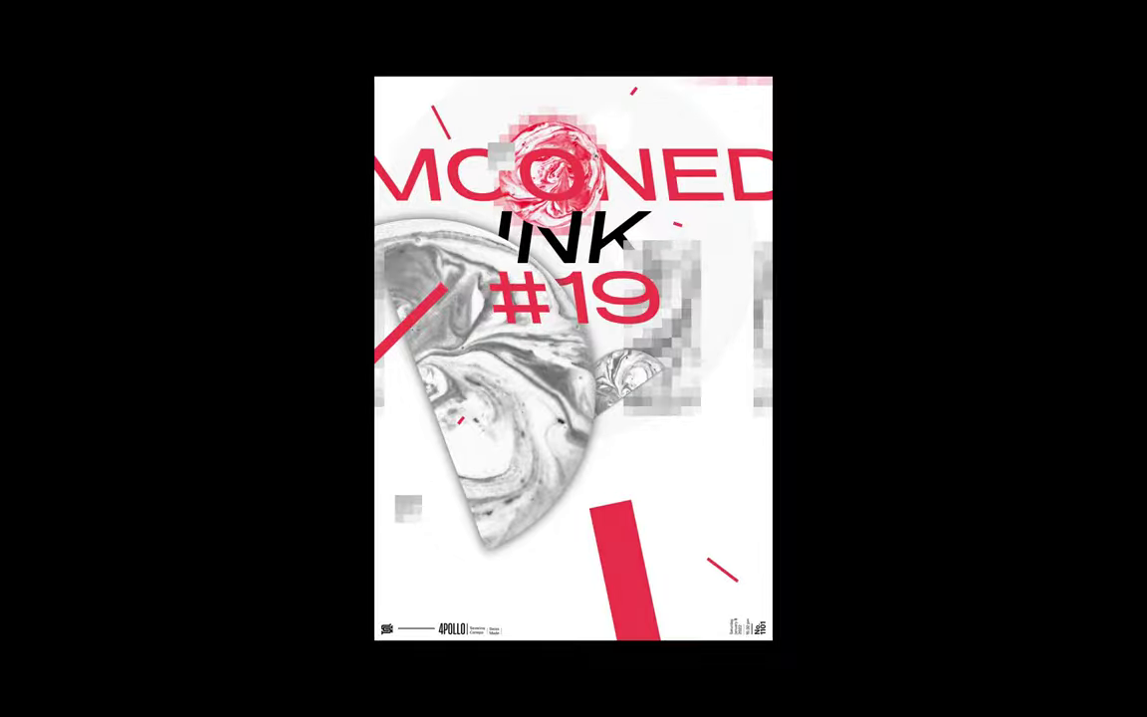